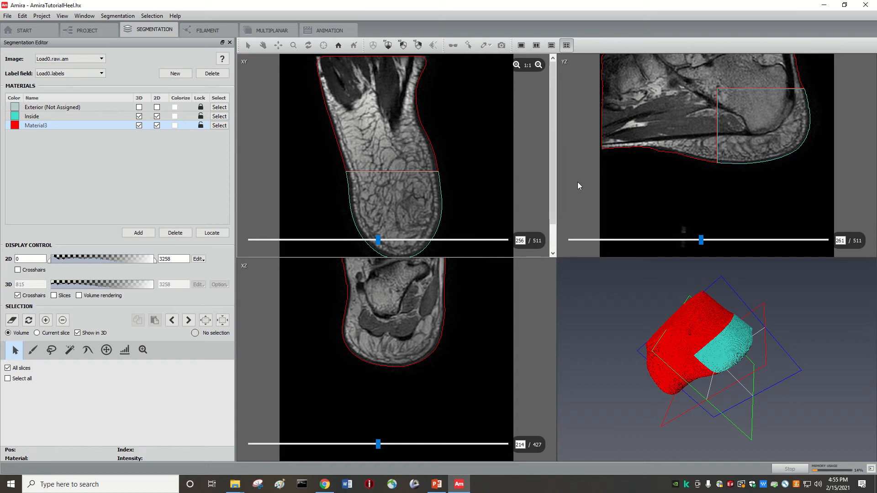
Step: Activate the Threshold tool and lock Material3 against changes
{"action": "left_click", "coordinate": [556, 171]}
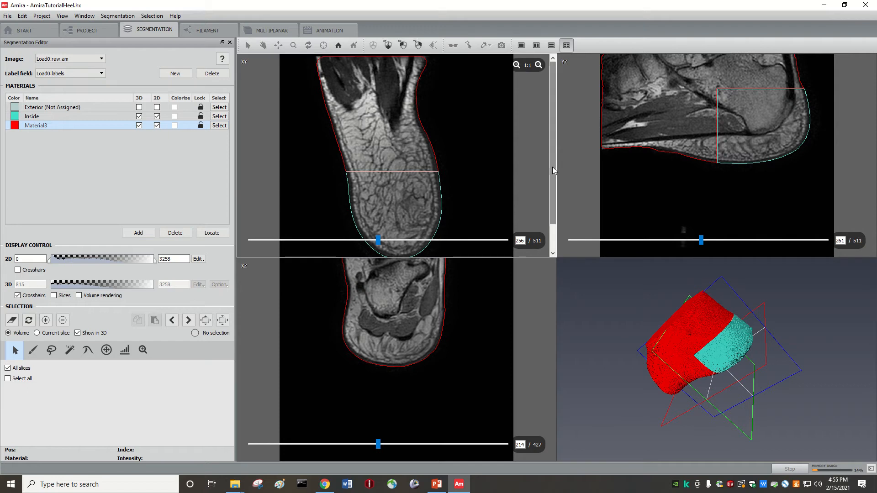
{"action": "left_click_drag", "start_coordinate": [553, 167], "coordinate": [551, 210]}
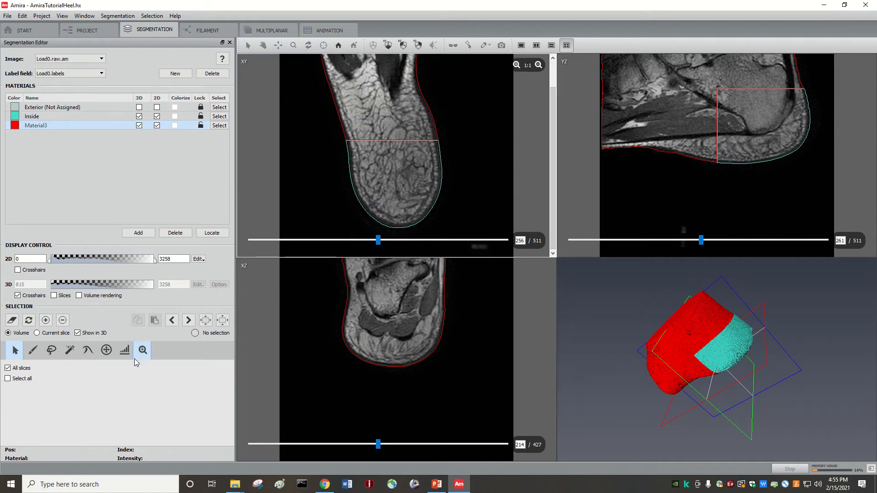
{"action": "left_click", "coordinate": [125, 351]}
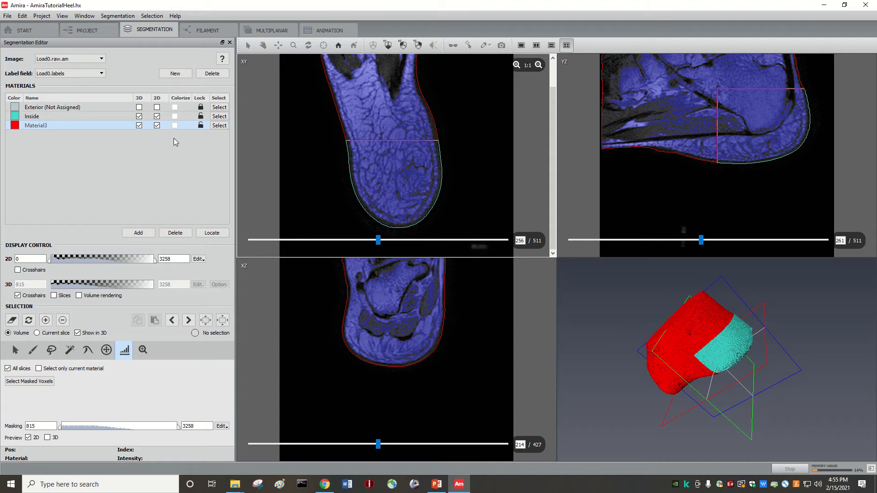
{"action": "left_click", "coordinate": [201, 126]}
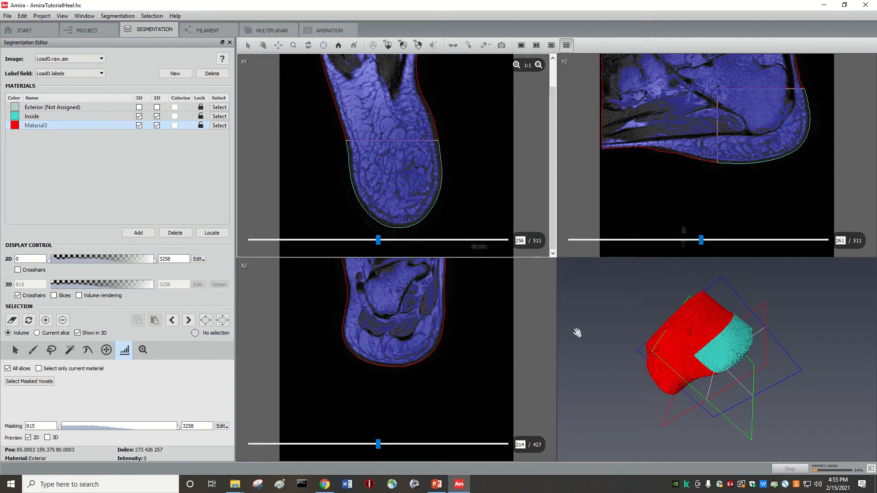
{"action": "left_click_drag", "start_coordinate": [707, 349], "coordinate": [748, 331]}
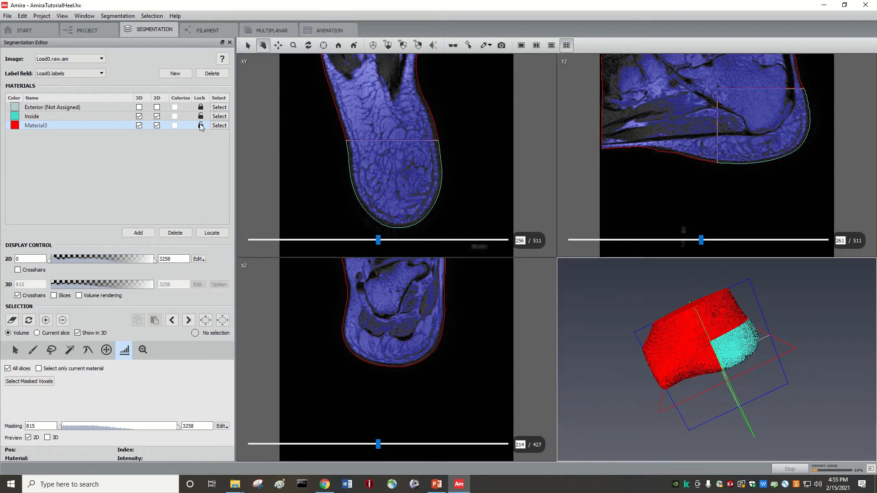
{"action": "left_click", "coordinate": [201, 126]}
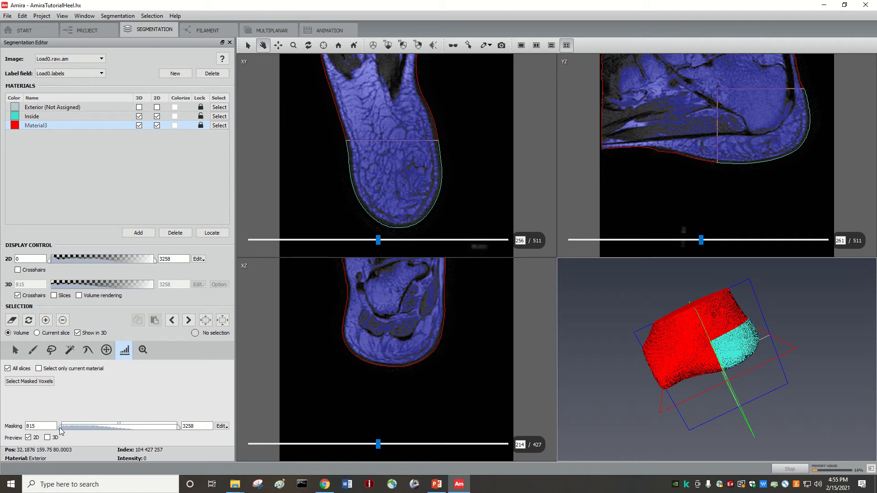
Step: Set the threshold masking range to 112–796 and select the masked voxels across all slices
{"action": "left_click_drag", "start_coordinate": [60, 428], "coordinate": [28, 428]}
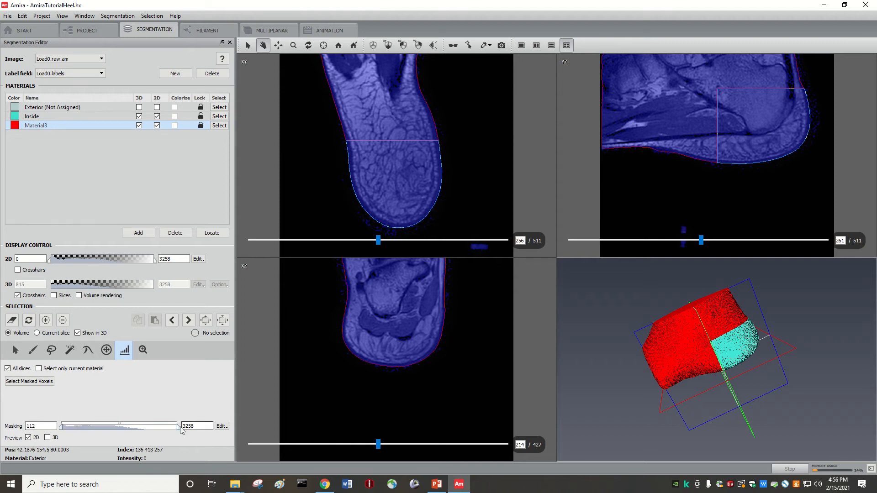
{"action": "left_click_drag", "start_coordinate": [181, 430], "coordinate": [92, 434]}
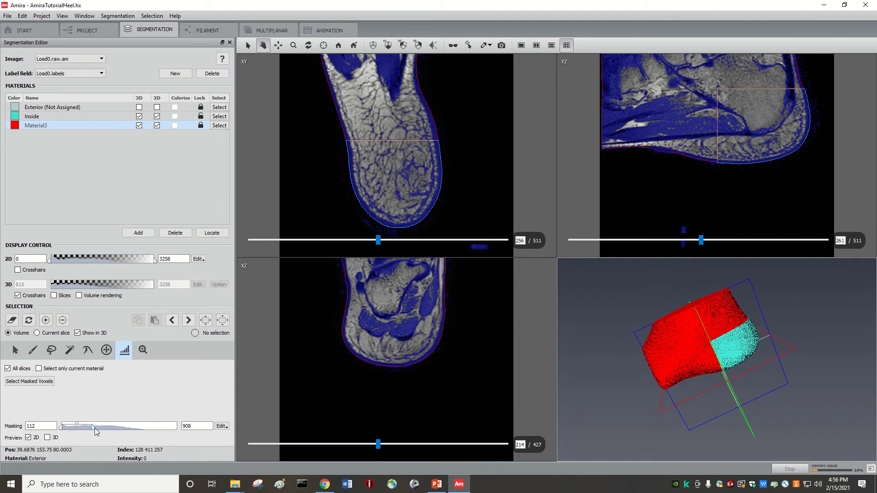
{"action": "mouse_move", "coordinate": [93, 428]}
{"action": "left_mouse_down"}
{"action": "mouse_move", "coordinate": [79, 428]}
{"action": "mouse_move", "coordinate": [88, 429]}
{"action": "left_mouse_up"}
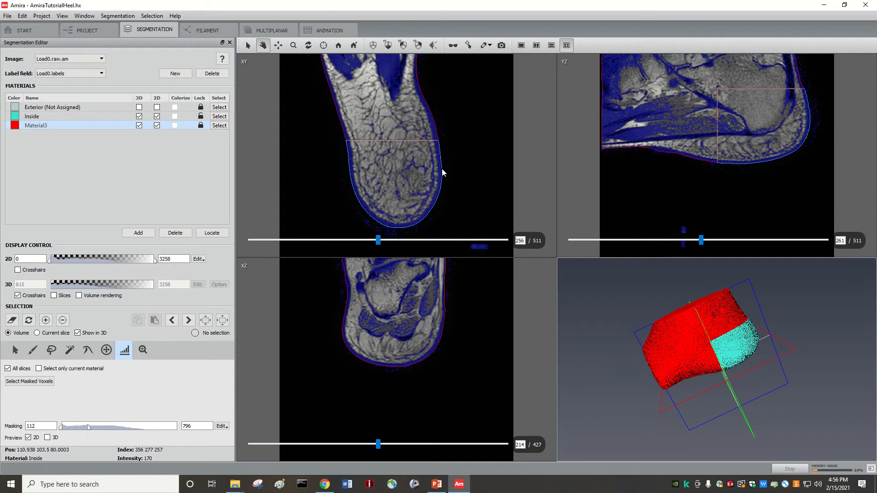
{"action": "left_click", "coordinate": [31, 383]}
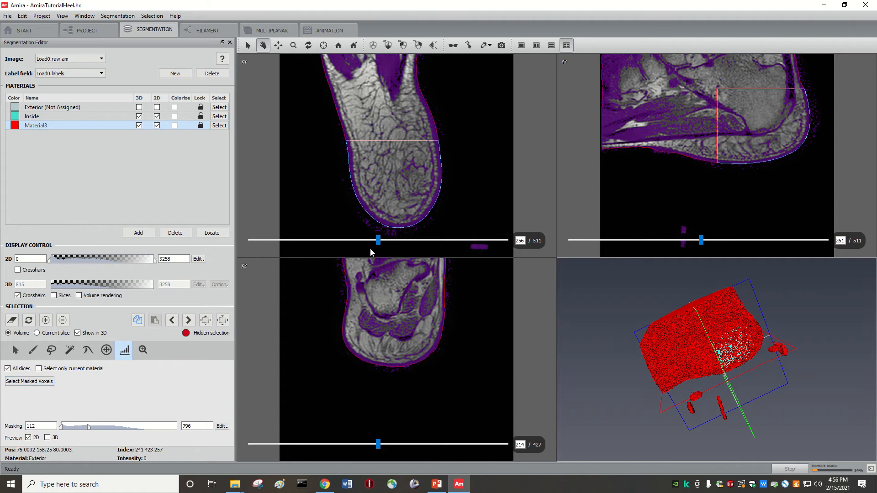
Step: Add a new material, colour it yellow, and assign the selected voxels to it
{"action": "left_click", "coordinate": [139, 234]}
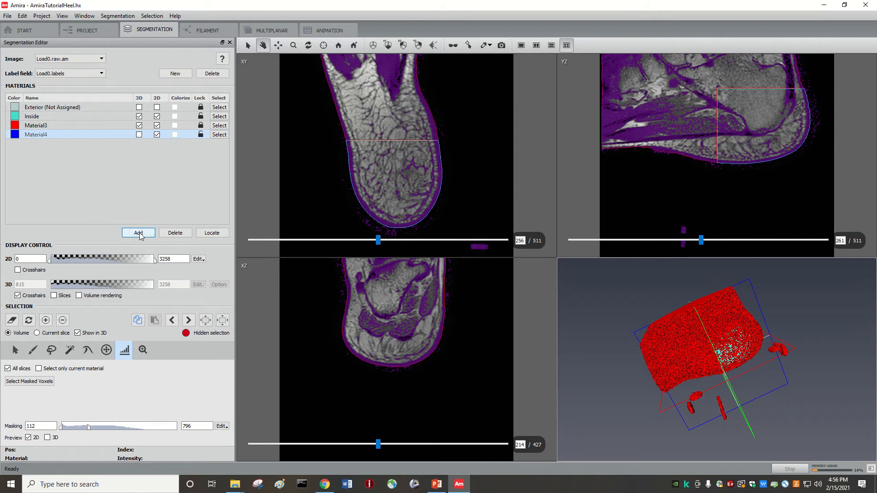
{"action": "left_click", "coordinate": [15, 135]}
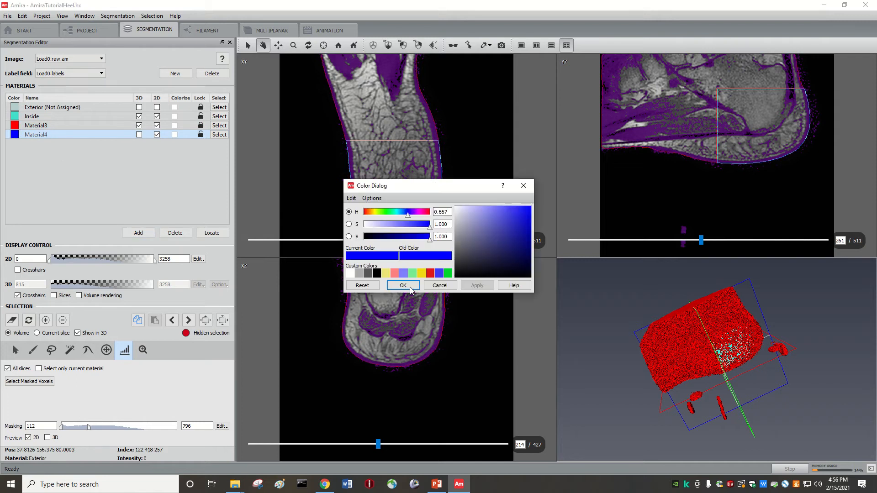
{"action": "left_click", "coordinate": [424, 274]}
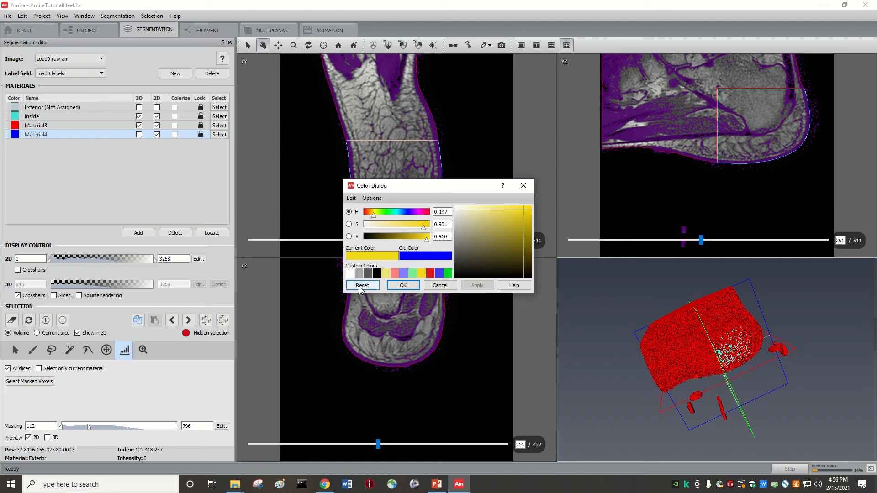
{"action": "left_click", "coordinate": [402, 285]}
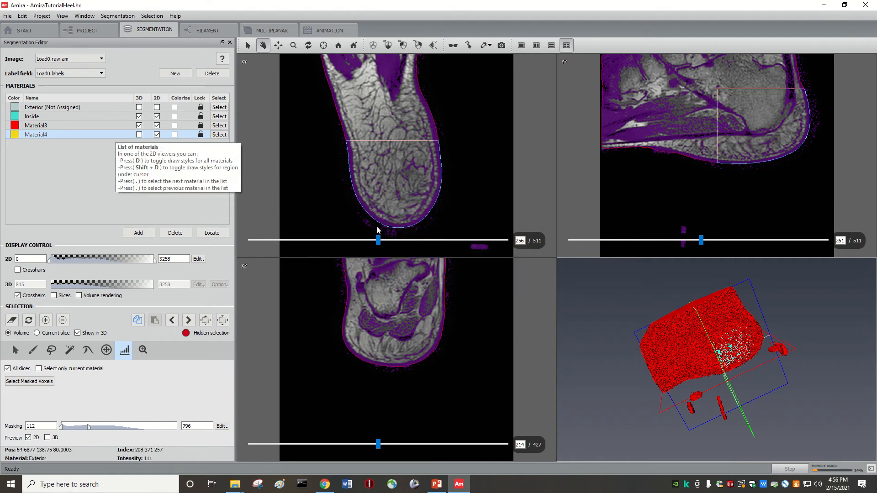
{"action": "left_click", "coordinate": [46, 320]}
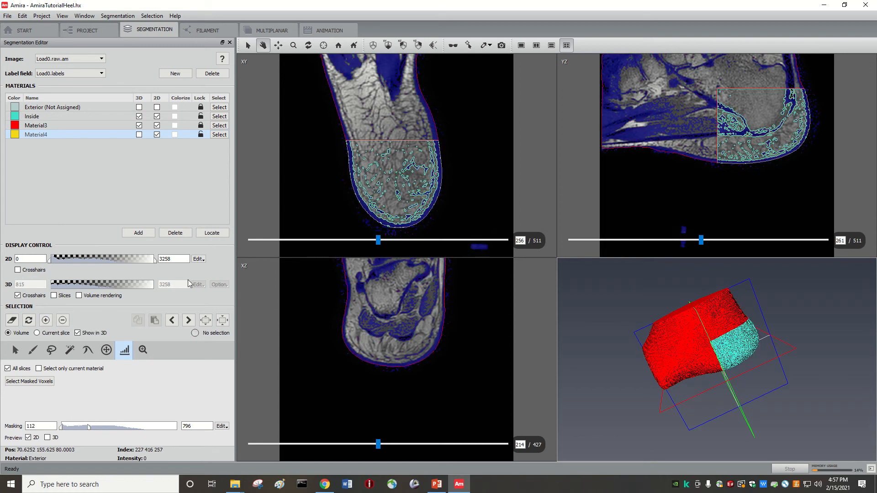
Step: Hide Material3 and Inside in the 3D view and show only the yellow Material4 there
{"action": "left_click", "coordinate": [139, 126]}
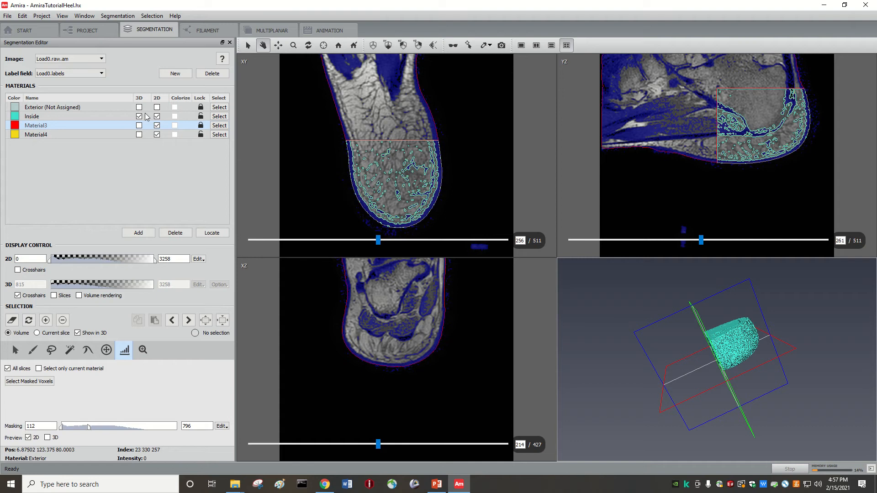
{"action": "left_click_drag", "start_coordinate": [653, 332], "coordinate": [787, 376]}
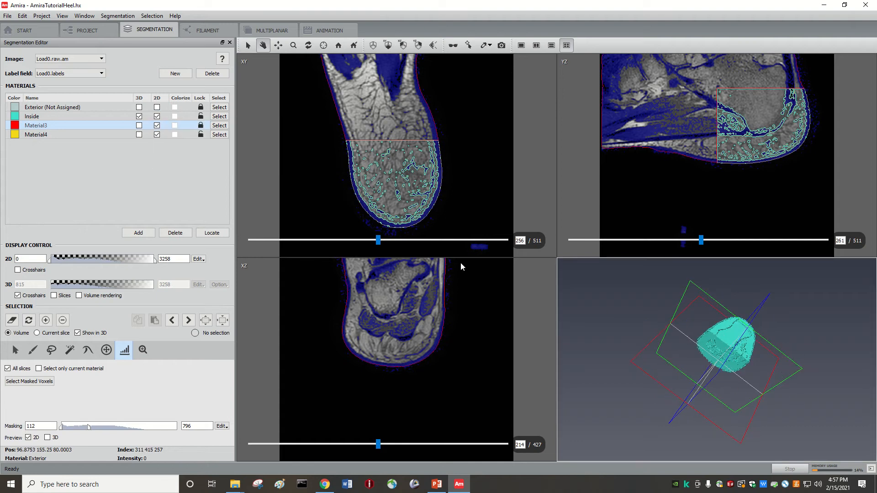
{"action": "left_click", "coordinate": [139, 116]}
{"action": "left_click", "coordinate": [138, 135]}
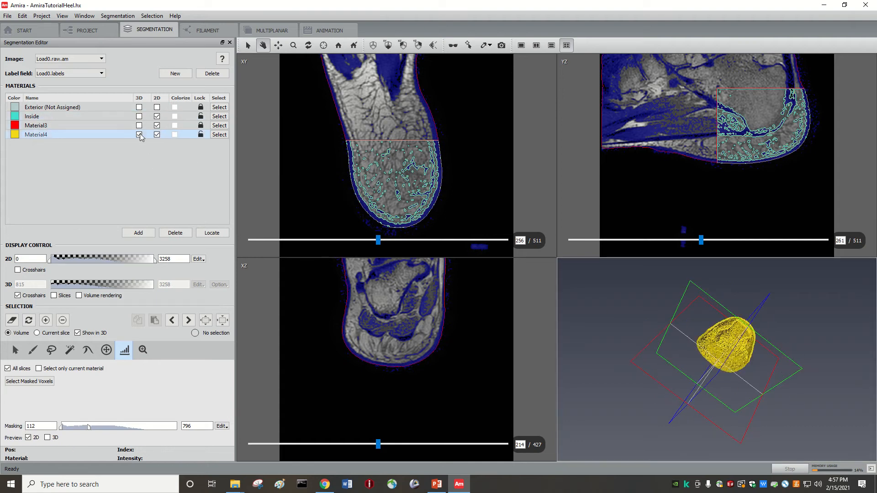
{"action": "left_click_drag", "start_coordinate": [719, 349], "coordinate": [696, 346]}
{"action": "scroll", "coordinate": [727, 332], "scroll_direction": "up", "scroll_amount": 8}
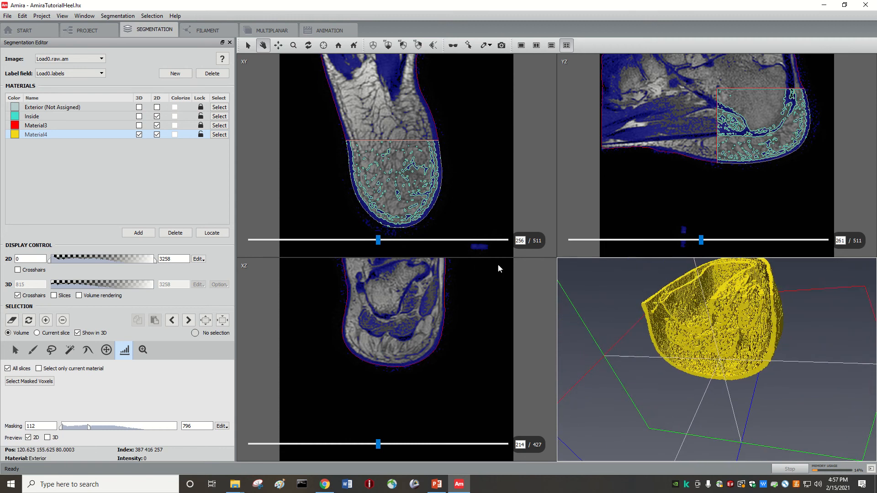
Step: Remove islands smaller than 20 voxels from all slices in the YZ orientation
{"action": "left_click", "coordinate": [118, 15]}
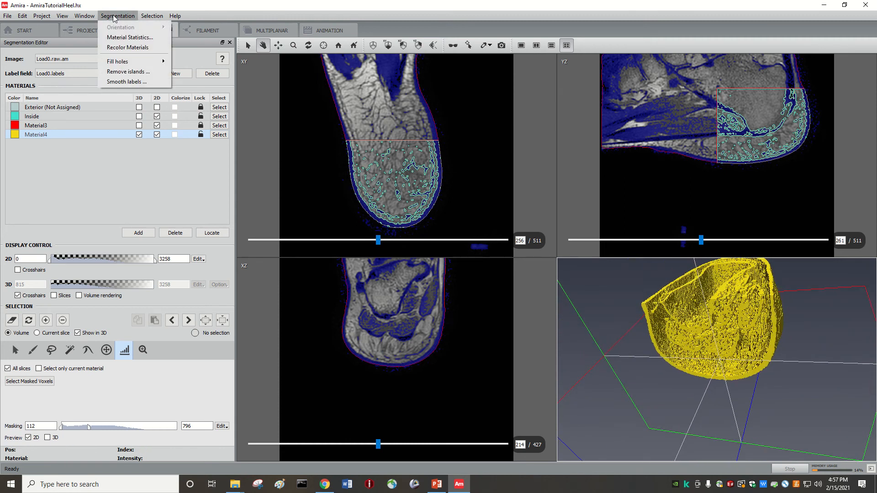
{"action": "left_click", "coordinate": [123, 72]}
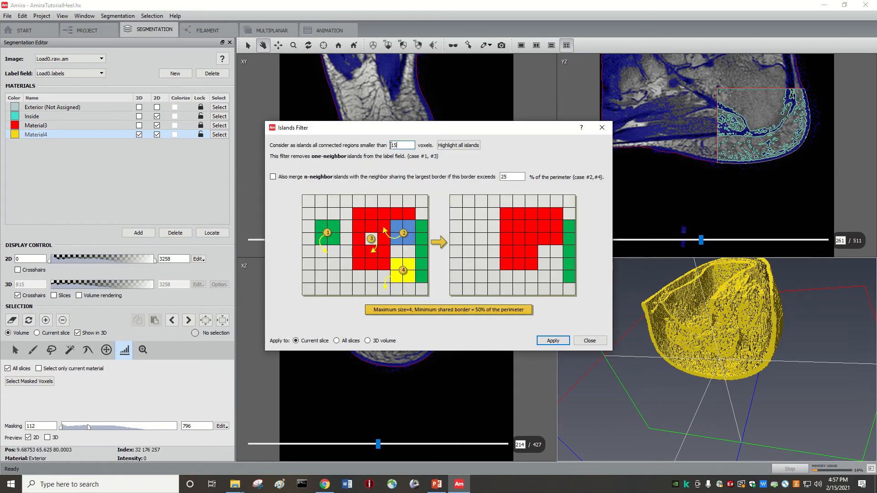
{"action": "double_click", "coordinate": [391, 145]}
{"action": "left_click", "coordinate": [337, 341]}
{"action": "left_click", "coordinate": [848, 142]}
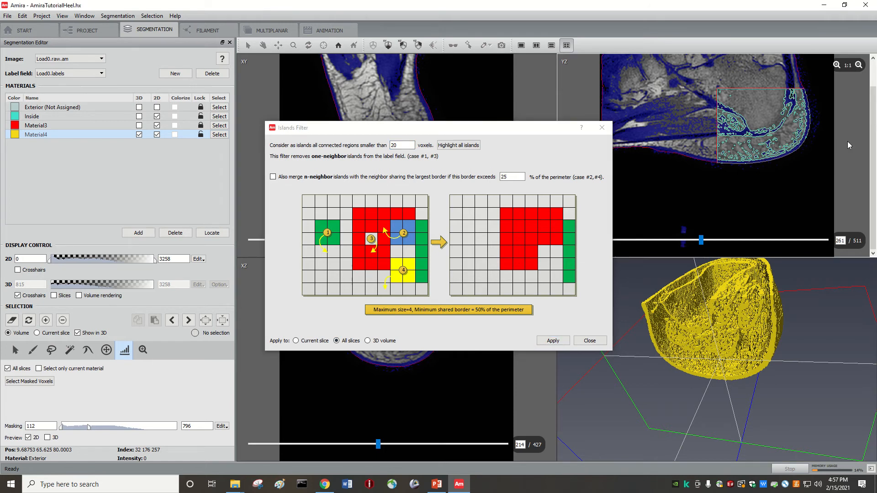
{"action": "left_click", "coordinate": [552, 341]}
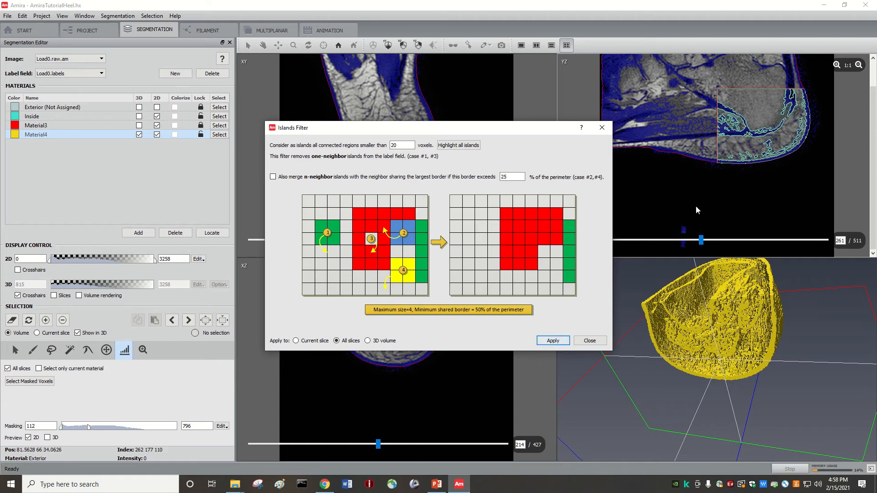
Step: Apply the 20-voxel islands filter to all slices in the XY and XZ orientations
{"action": "left_click_drag", "start_coordinate": [527, 130], "coordinate": [269, 138]}
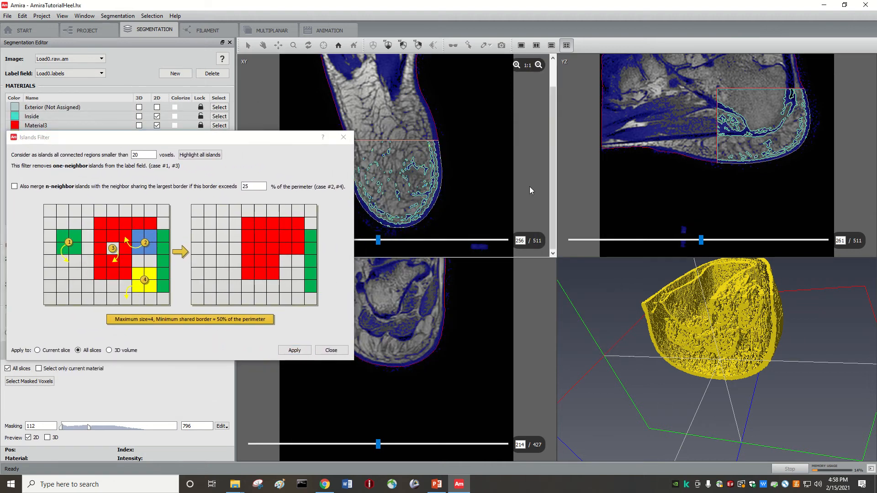
{"action": "left_click", "coordinate": [294, 350]}
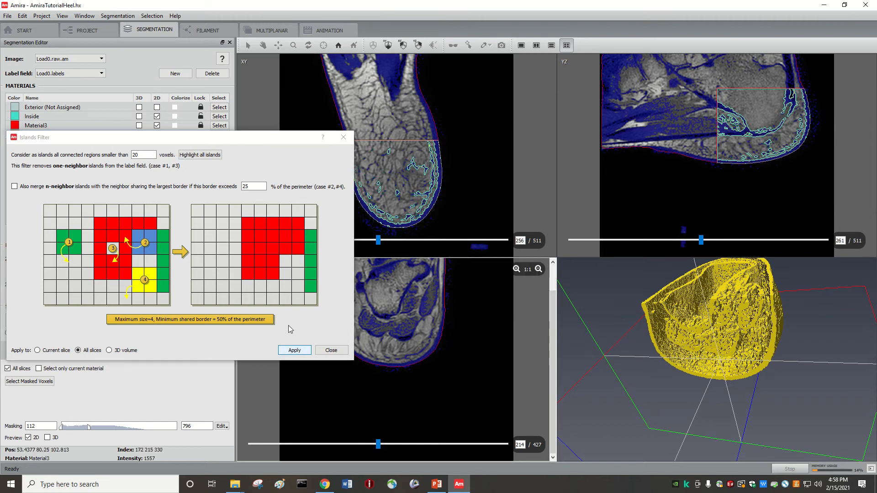
{"action": "left_click", "coordinate": [294, 350]}
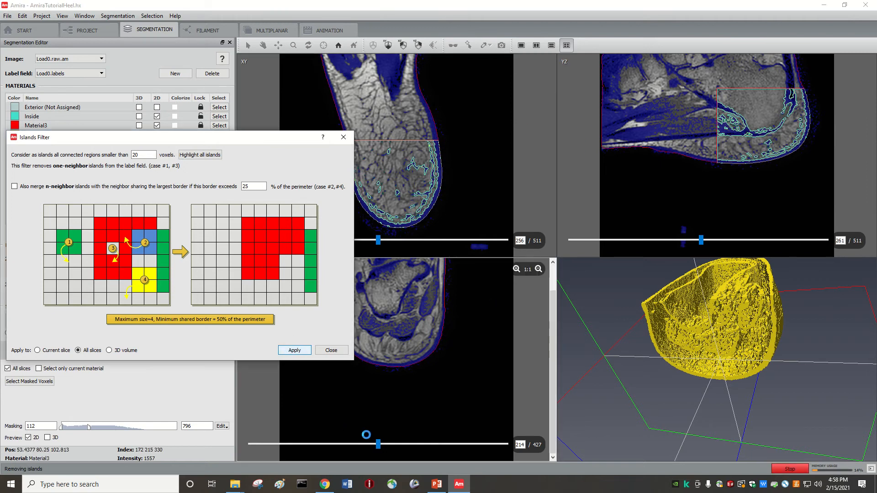
Step: Show XZ slice 262 and run a second pass of the islands filter on all YZ, XY and XZ slices
{"action": "left_click_drag", "start_coordinate": [379, 444], "coordinate": [407, 444]}
{"action": "left_click", "coordinate": [851, 156]}
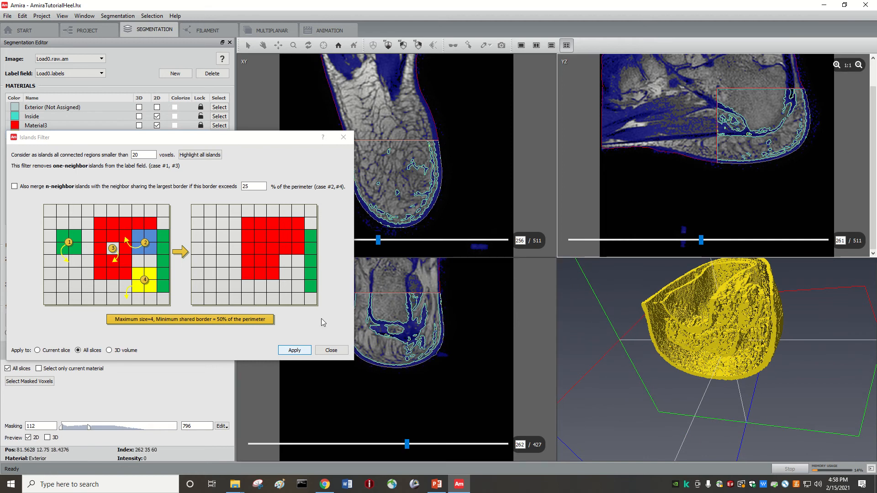
{"action": "left_click", "coordinate": [295, 350]}
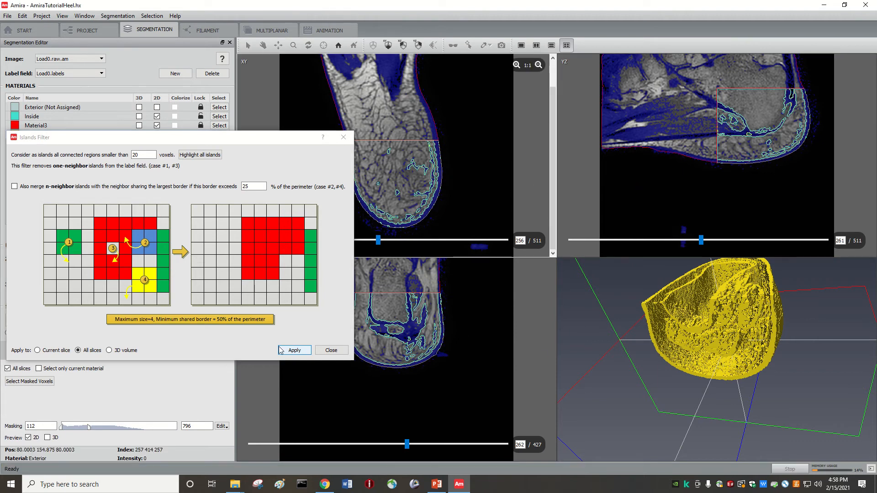
{"action": "left_click", "coordinate": [294, 349]}
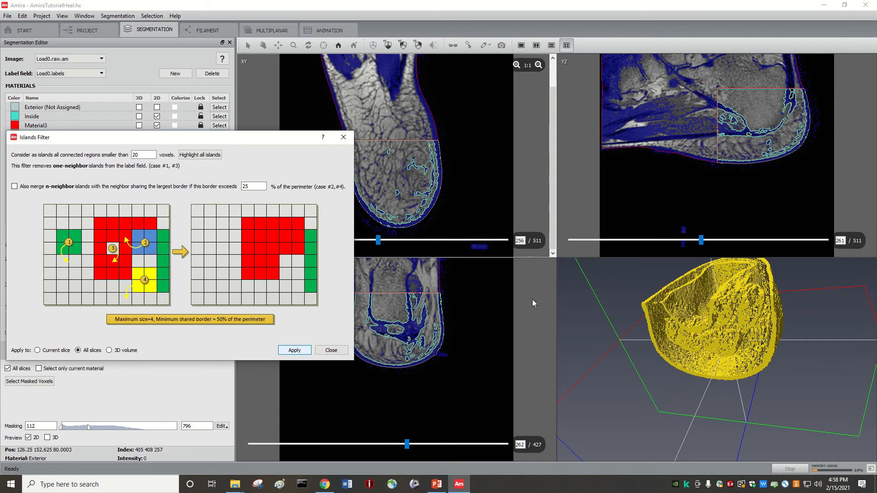
{"action": "left_click", "coordinate": [284, 351]}
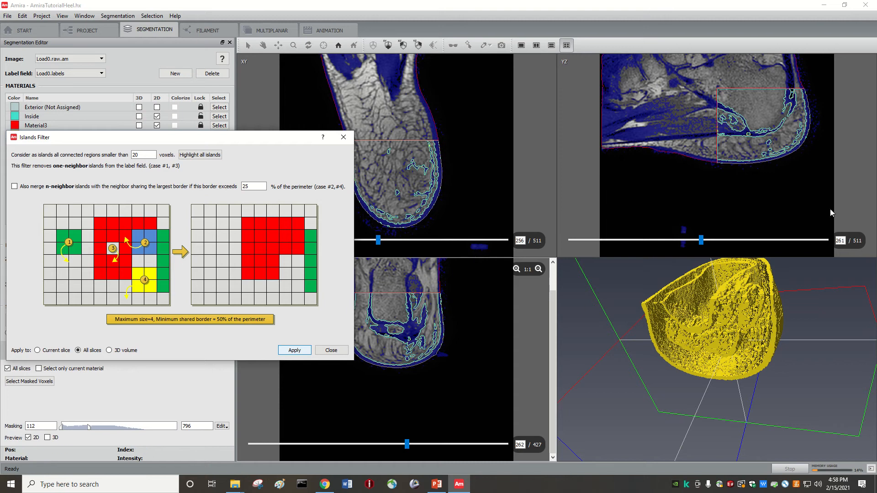
Step: Run the islands filter on all slices again, starting with YZ, then close it and leave the Threshold tool
{"action": "left_click", "coordinate": [847, 188]}
{"action": "left_click", "coordinate": [291, 351]}
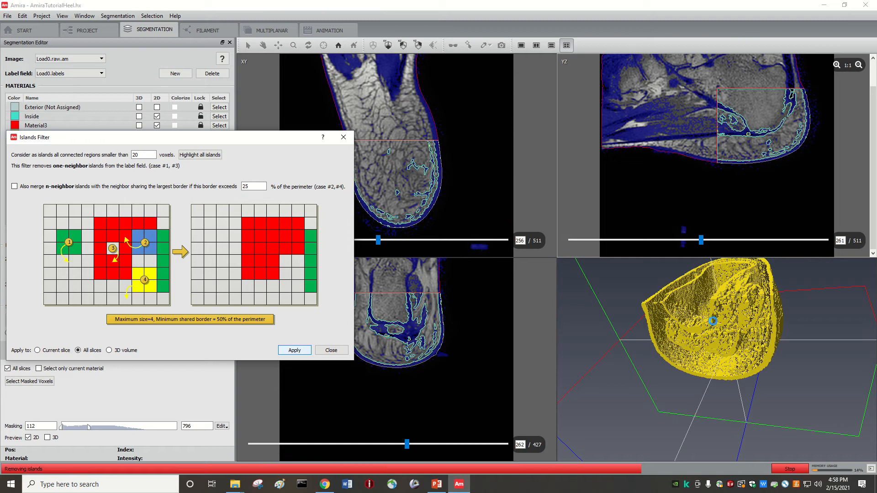
{"action": "left_click_drag", "start_coordinate": [690, 313], "coordinate": [635, 302]}
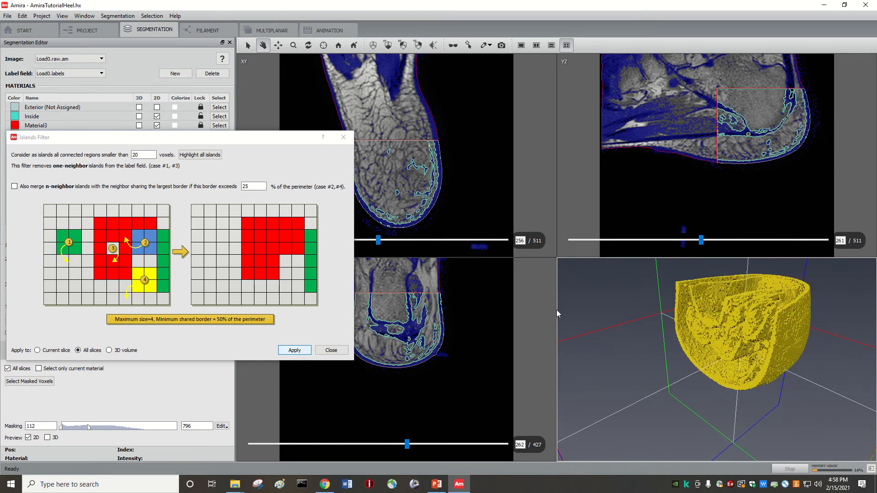
{"action": "left_click", "coordinate": [290, 351]}
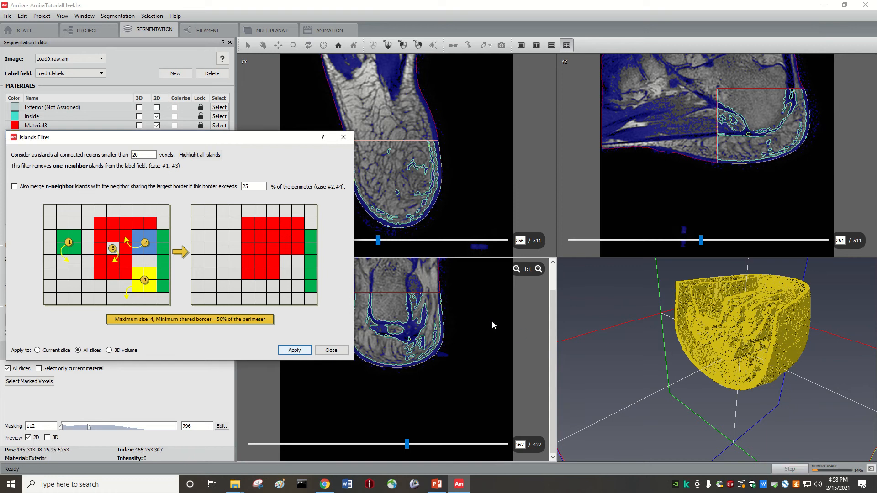
{"action": "left_click", "coordinate": [343, 137]}
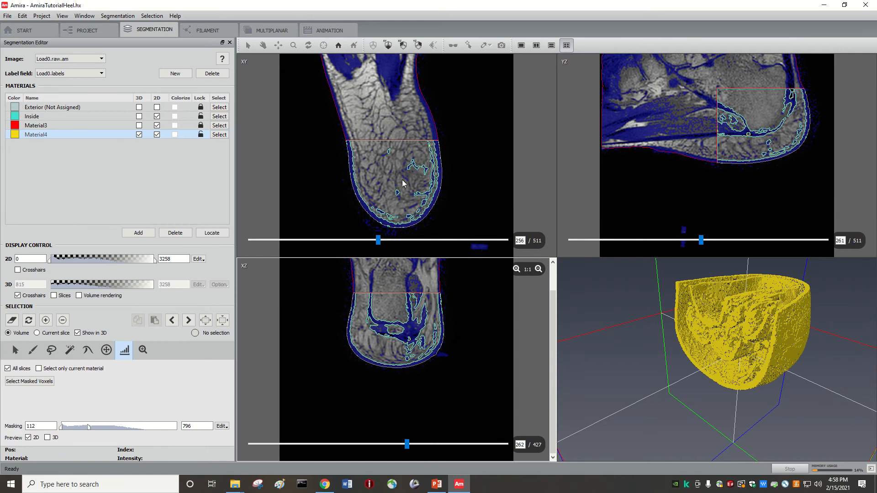
{"action": "left_click", "coordinate": [16, 350]}
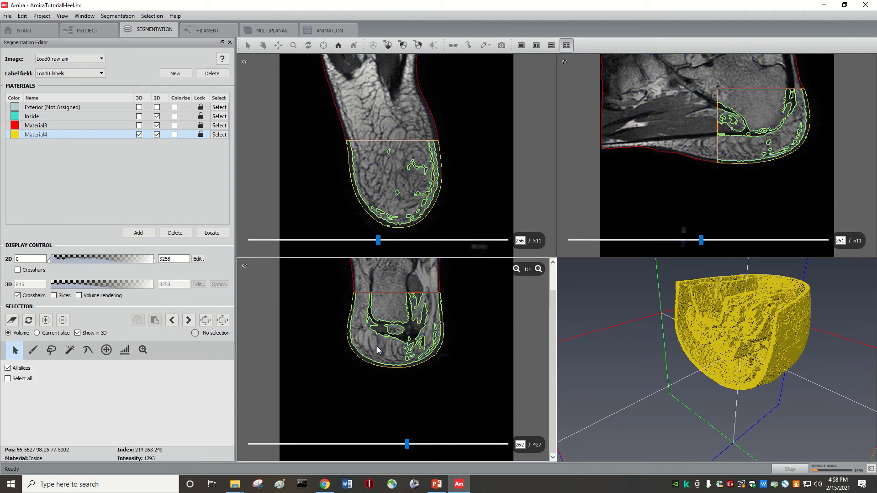
Step: Select the connected Material4 region in the XZ view, check it across the XZ slices up to 299, and clear the selection
{"action": "scroll", "coordinate": [388, 337], "scroll_direction": "up", "scroll_amount": 1}
{"action": "scroll", "coordinate": [391, 337], "scroll_direction": "up", "scroll_amount": 1}
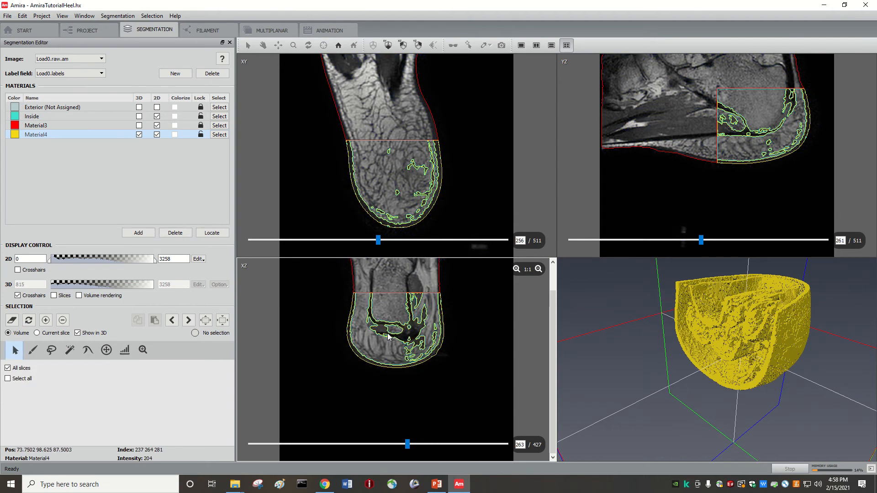
{"action": "left_click", "coordinate": [409, 337]}
{"action": "scroll", "coordinate": [409, 337], "scroll_direction": "up", "scroll_amount": 4}
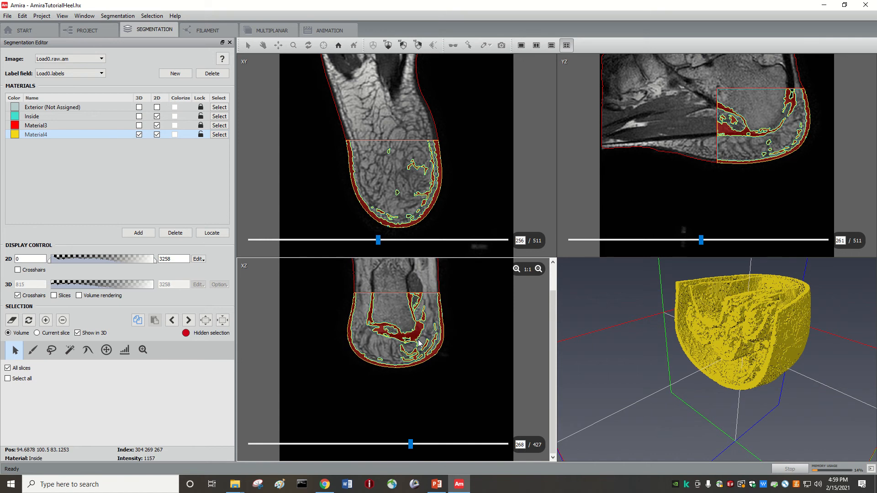
{"action": "scroll", "coordinate": [418, 339], "scroll_direction": "up", "scroll_amount": 20}
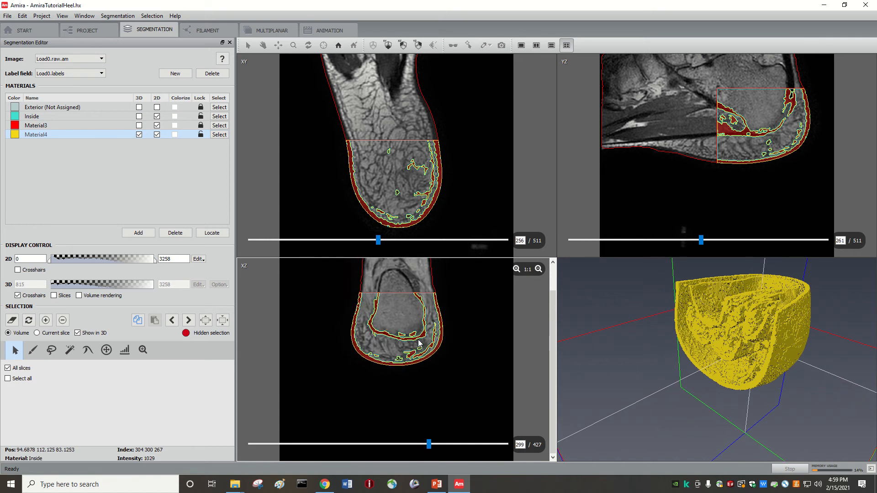
{"action": "scroll", "coordinate": [418, 339], "scroll_direction": "down", "scroll_amount": 12}
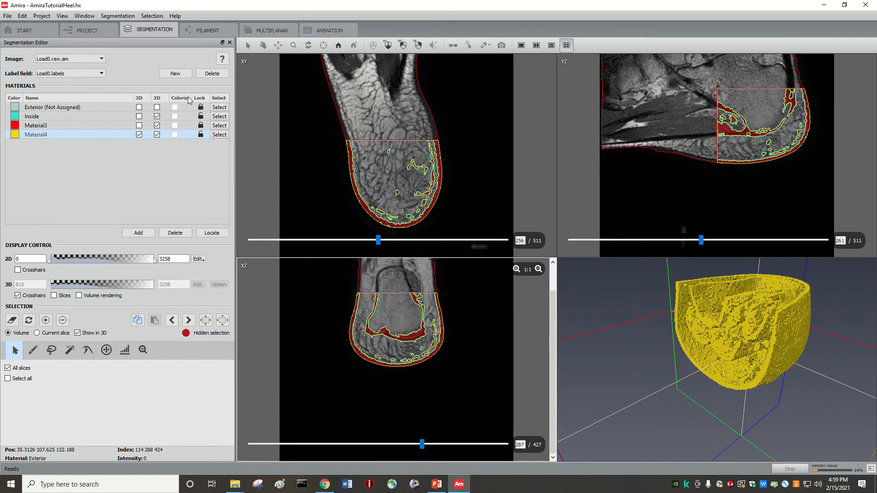
{"action": "left_click", "coordinate": [117, 17]}
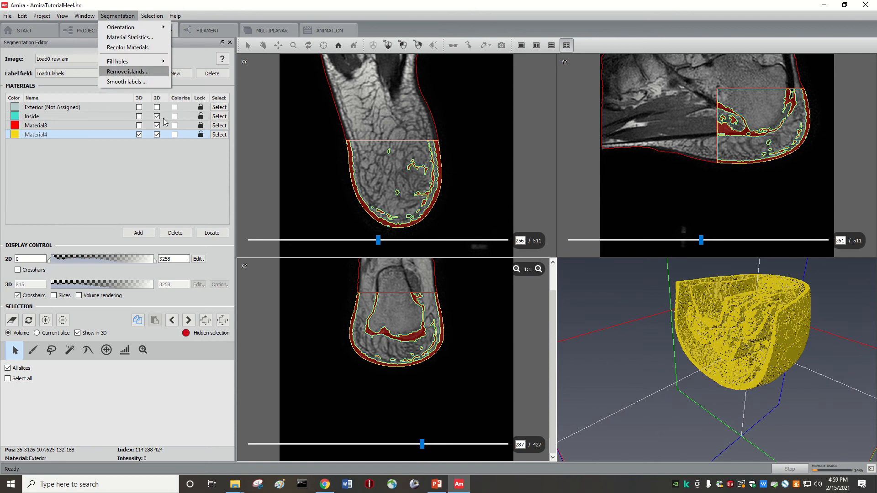
{"action": "left_click", "coordinate": [13, 318]}
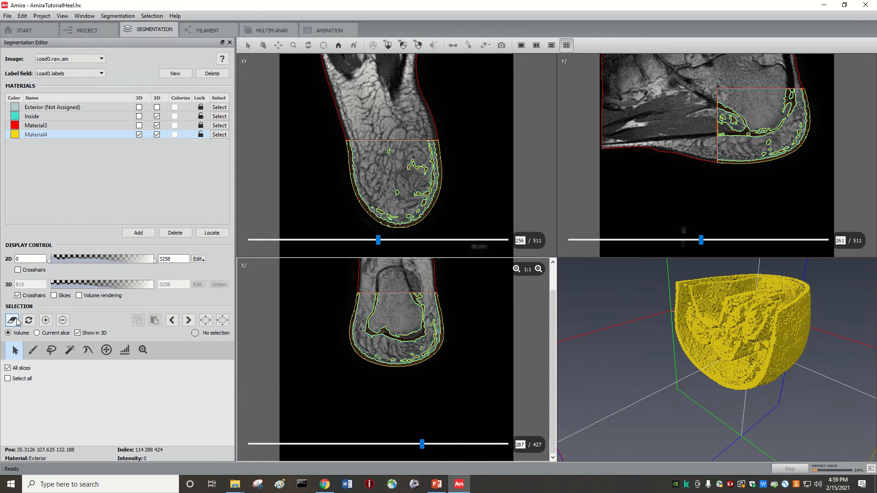
Step: Reopen the islands filter and remove islands smaller than 20 voxels from all slices in the YZ, XY and XZ orientations
{"action": "left_click", "coordinate": [117, 15]}
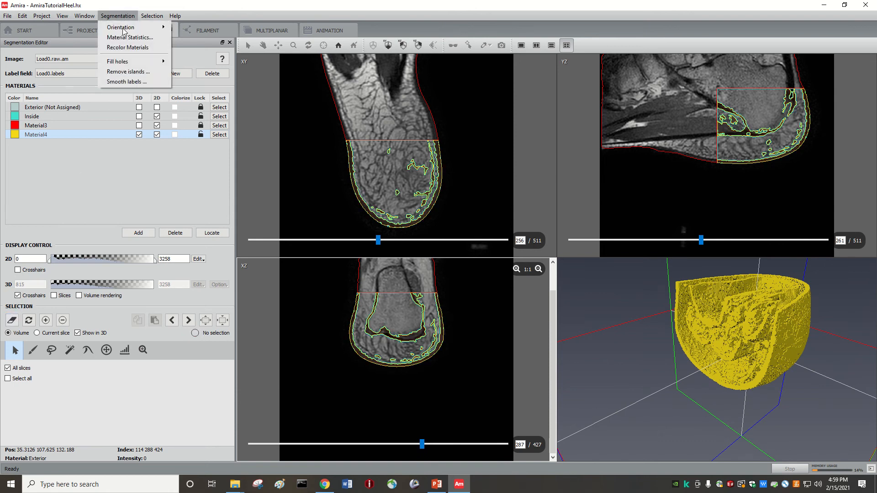
{"action": "left_click", "coordinate": [127, 72]}
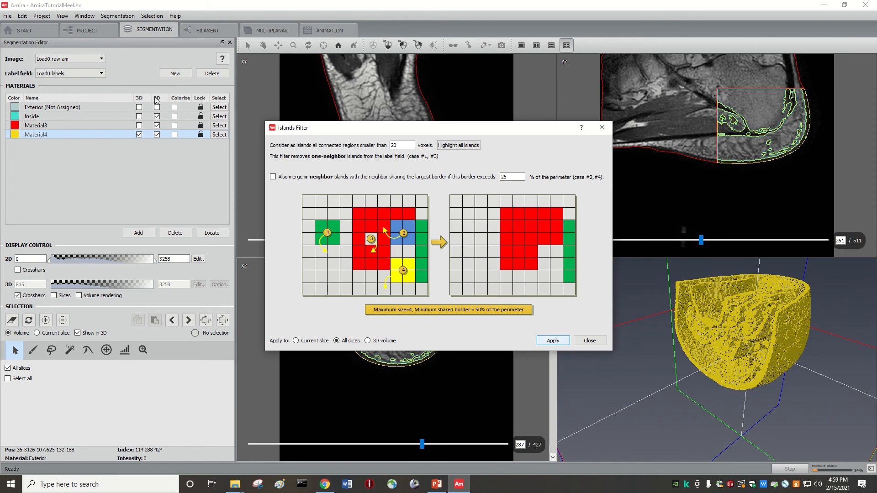
{"action": "left_click_drag", "start_coordinate": [457, 128], "coordinate": [139, 126]}
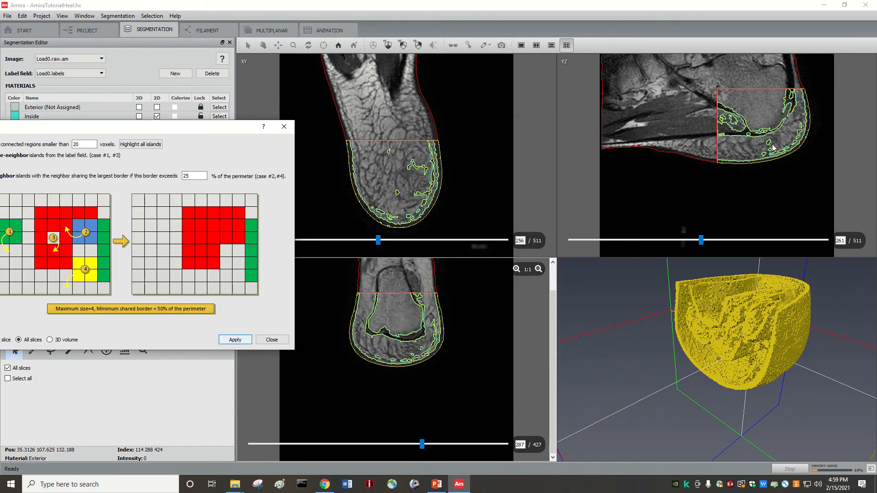
{"action": "left_click", "coordinate": [244, 338]}
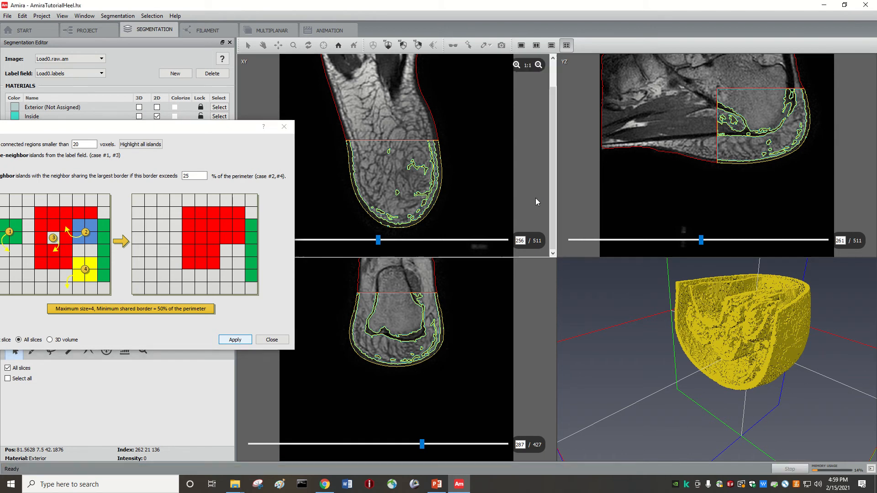
{"action": "left_click", "coordinate": [236, 340]}
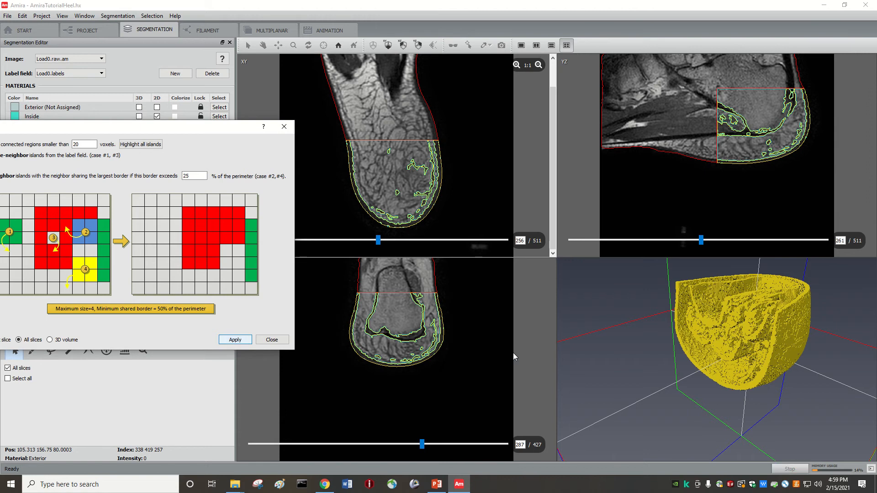
{"action": "left_click", "coordinate": [234, 340]}
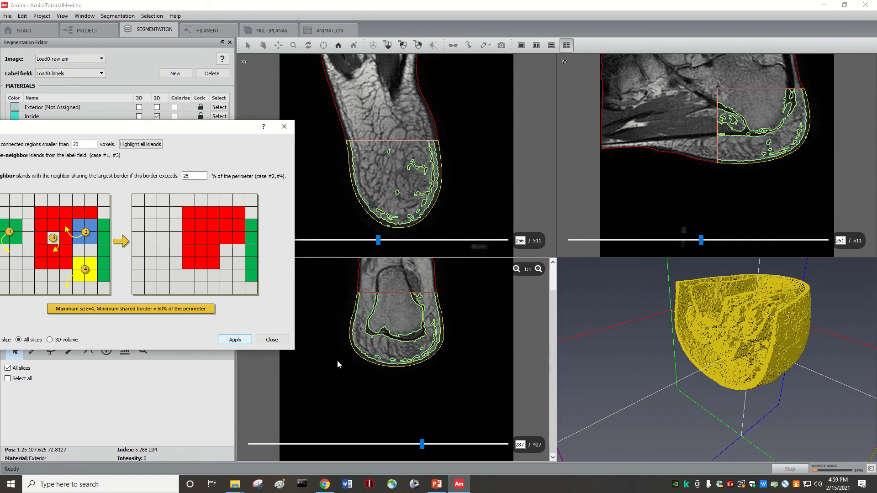
Step: Repeat the 20-voxel islands filter on all slices for another round of the orientations, then close the filter
{"action": "left_click", "coordinate": [234, 340]}
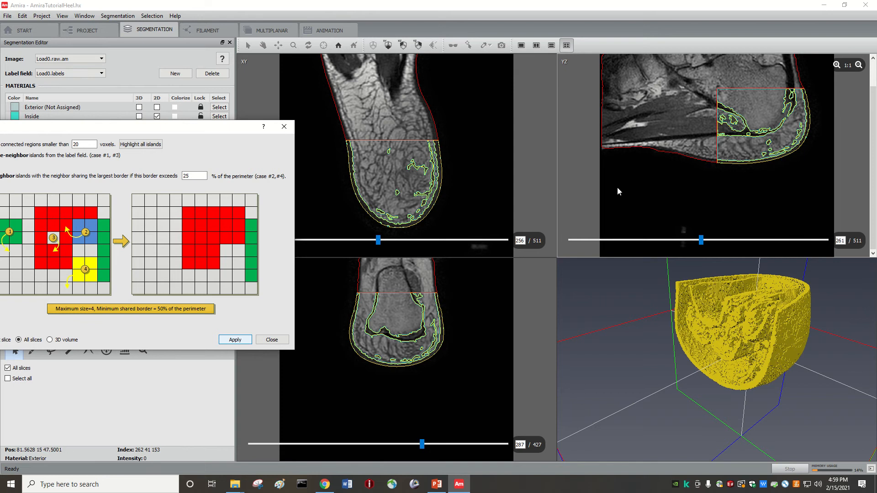
{"action": "left_click", "coordinate": [225, 343]}
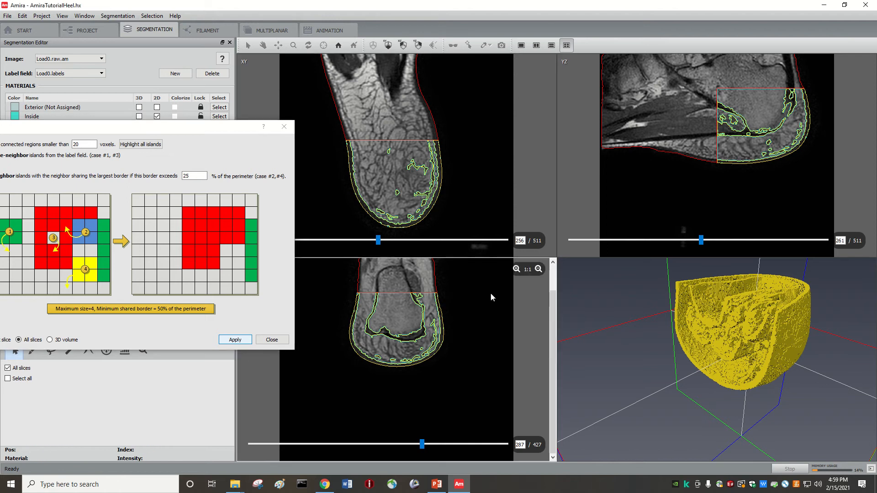
{"action": "left_click", "coordinate": [235, 340]}
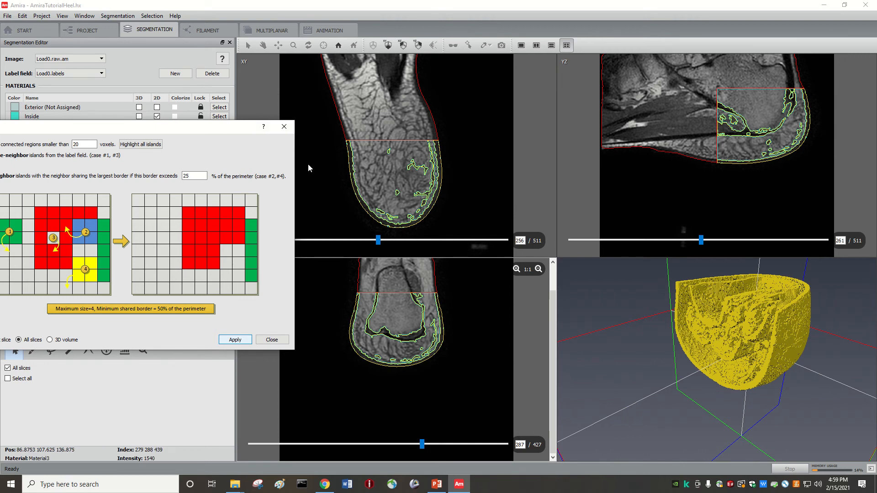
{"action": "left_click_drag", "start_coordinate": [215, 131], "coordinate": [293, 131]}
{"action": "left_click", "coordinate": [360, 124]}
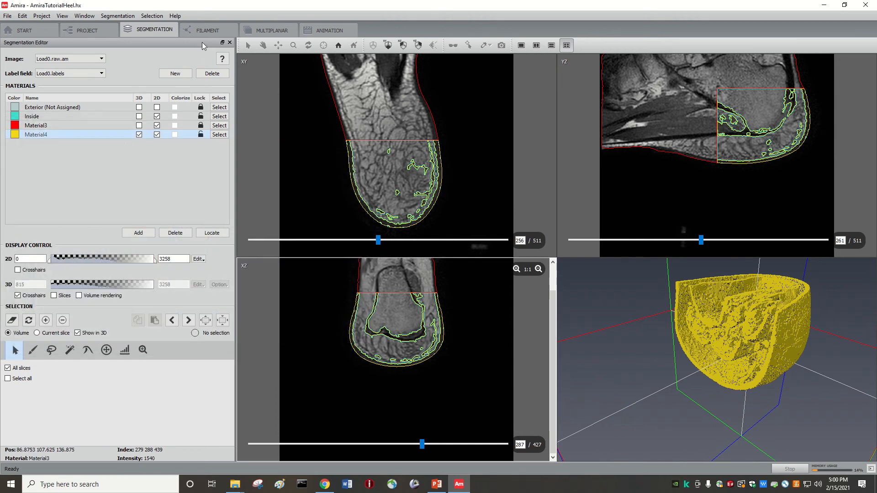
Step: Smooth the labels with size 2 over the 3D volume and inspect the Material4 surface in the 3D view
{"action": "left_click", "coordinate": [145, 18]}
{"action": "mouse_move", "coordinate": [118, 17]}
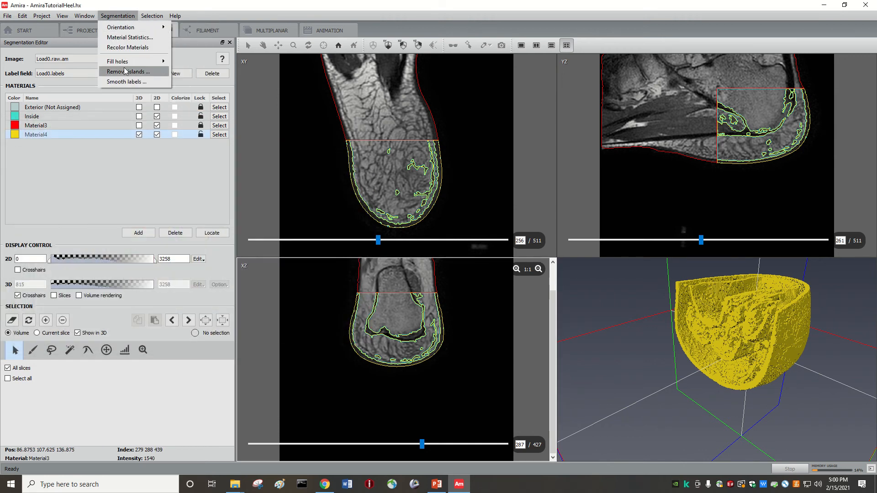
{"action": "left_click", "coordinate": [123, 81]}
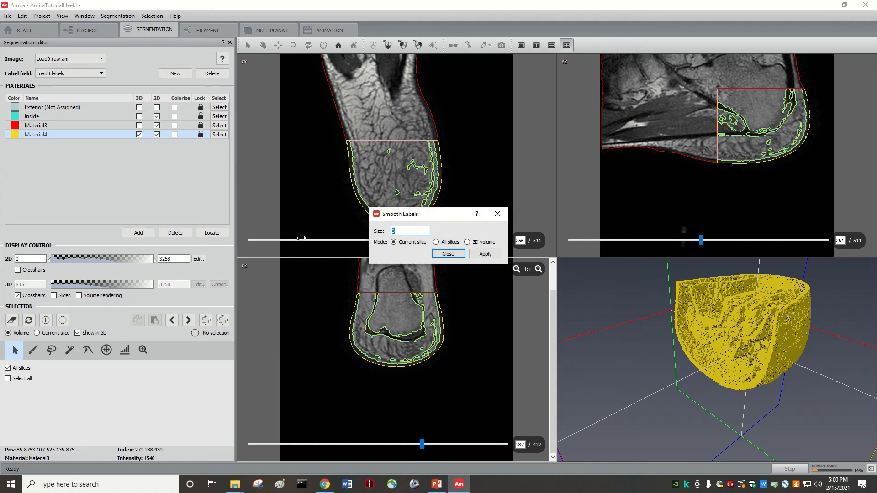
{"action": "left_click_drag", "start_coordinate": [725, 302], "coordinate": [767, 386]}
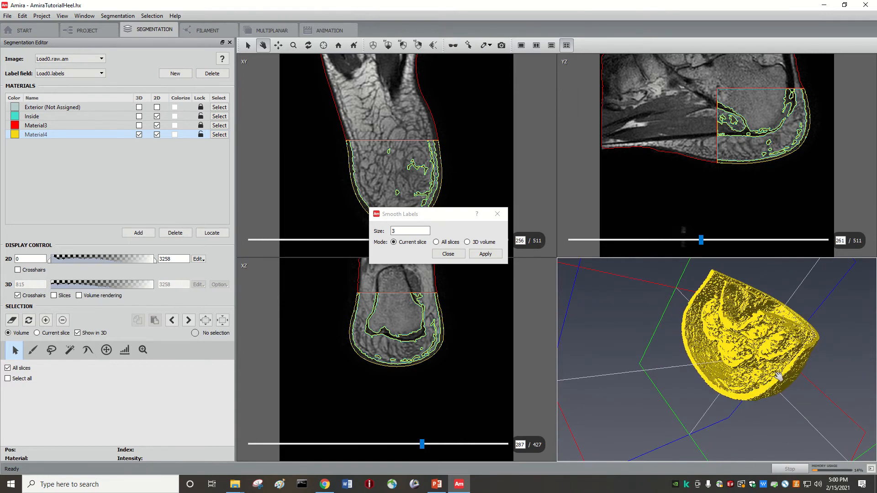
{"action": "left_click", "coordinate": [408, 249]}
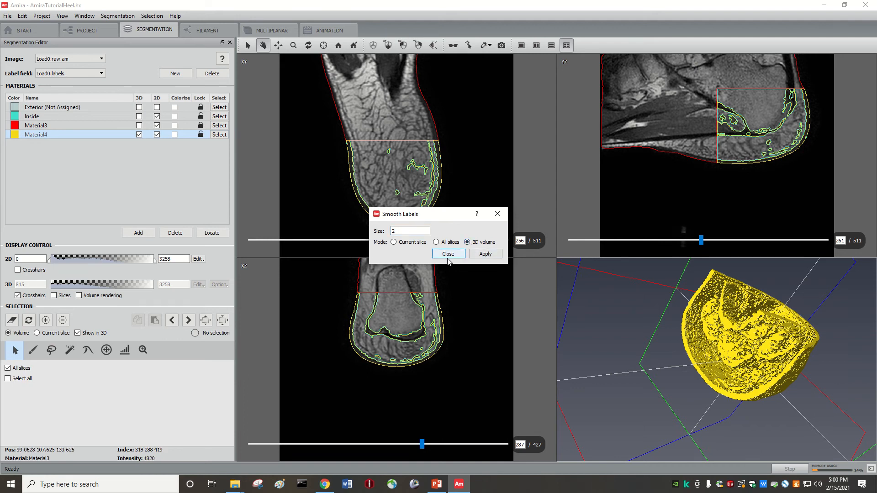
{"action": "left_click_drag", "start_coordinate": [671, 320], "coordinate": [726, 361]}
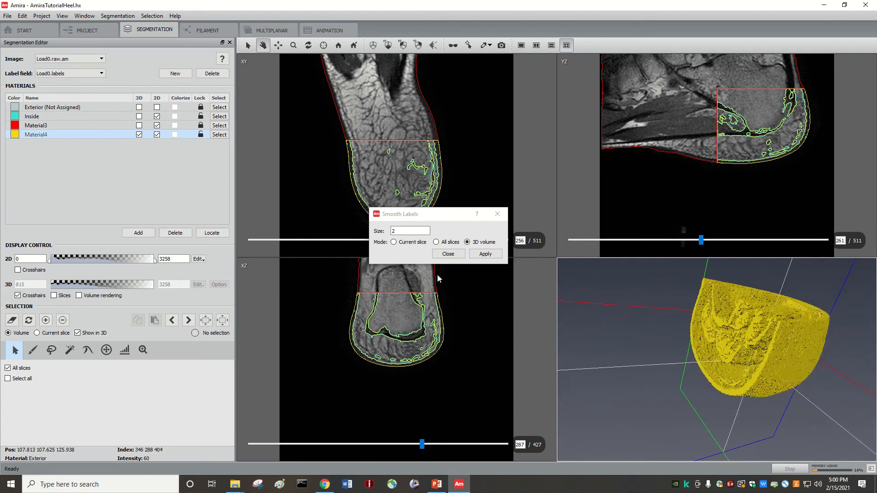
{"action": "left_click", "coordinate": [489, 255]}
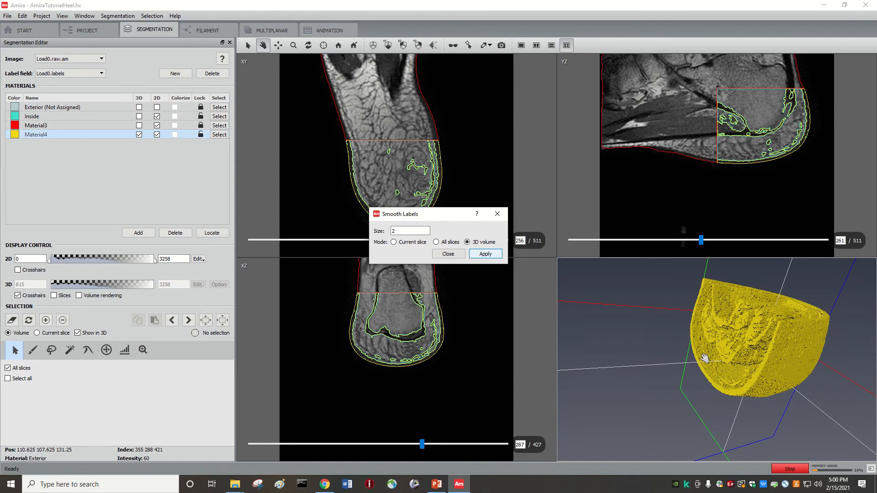
{"action": "left_click_drag", "start_coordinate": [737, 342], "coordinate": [676, 377]}
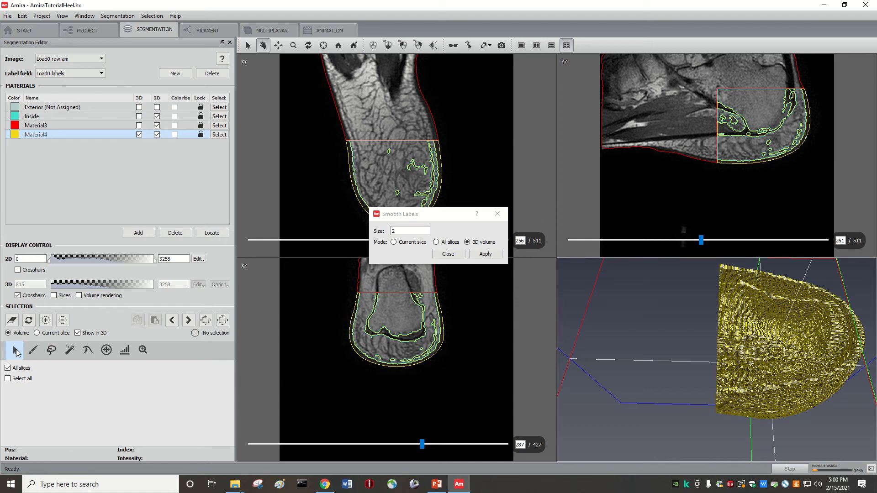
Step: Select the connected Material4 region in XZ slice 287 and smooth the labels again with size 2 over the 3D volume
{"action": "left_click_drag", "start_coordinate": [443, 214], "coordinate": [542, 257]}
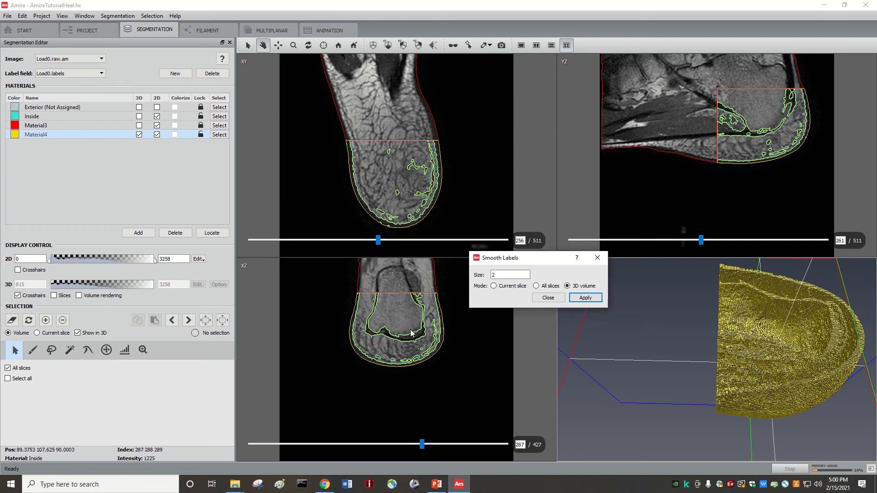
{"action": "left_click", "coordinate": [413, 336]}
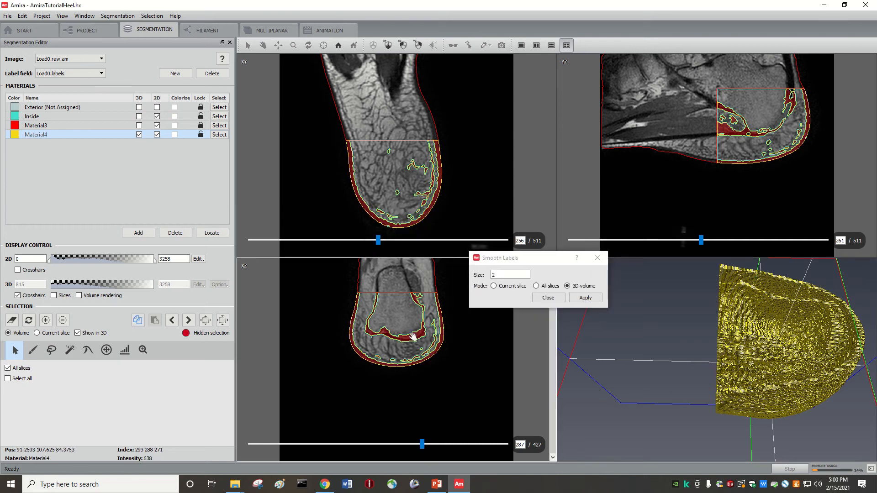
{"action": "left_click", "coordinate": [577, 298]}
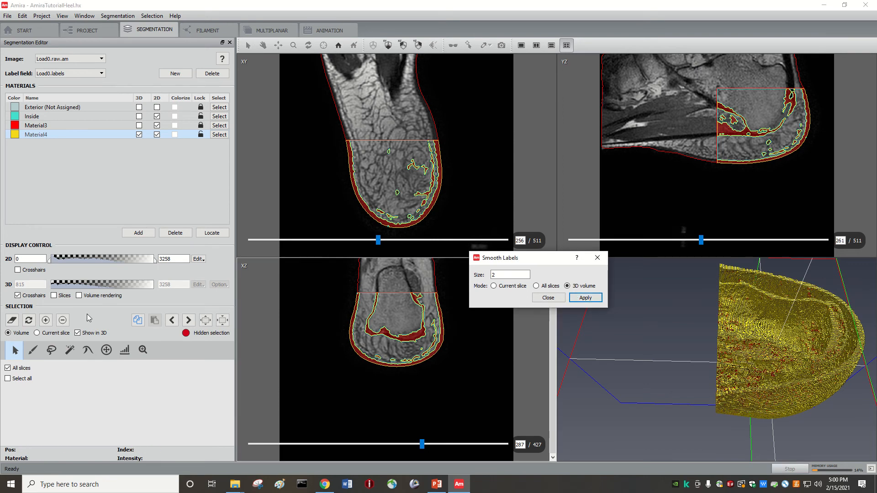
{"action": "left_click", "coordinate": [11, 319]}
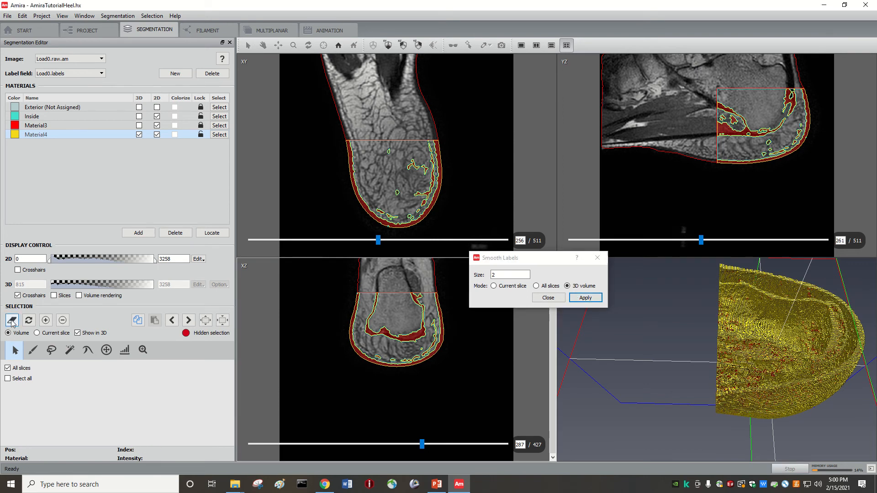
{"action": "left_click", "coordinate": [587, 298]}
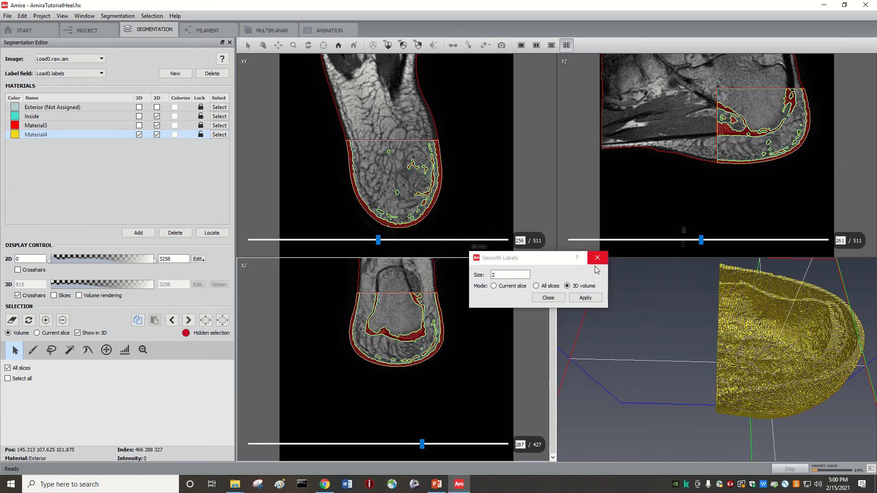
Step: Clear the region selection and smooth the labels with size 2 on all slices in the XY orientation
{"action": "left_click", "coordinate": [536, 286]}
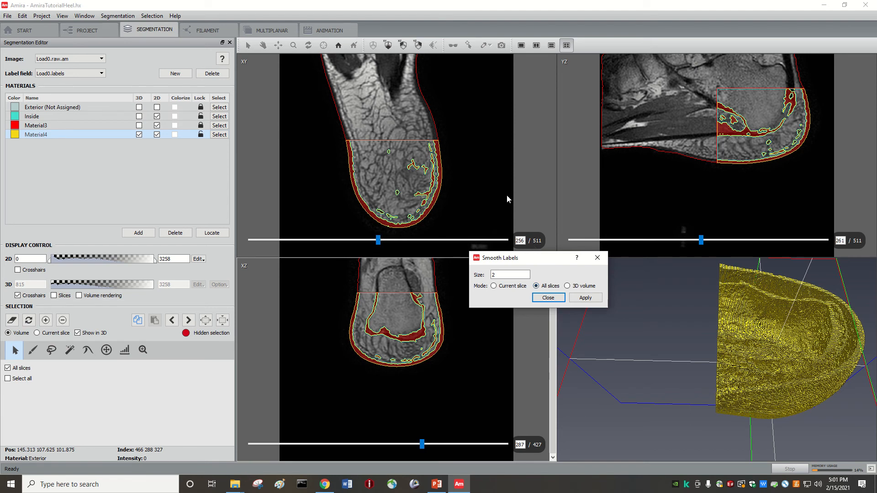
{"action": "left_click", "coordinate": [535, 190]}
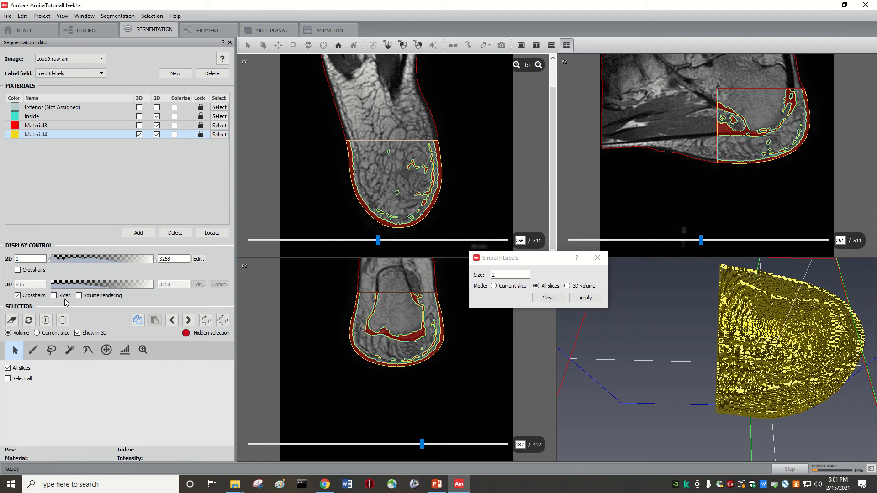
{"action": "left_click", "coordinate": [12, 321]}
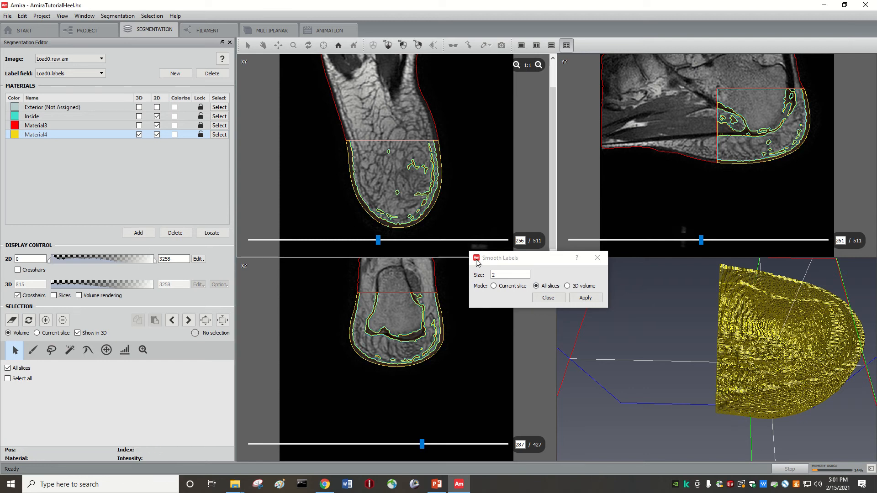
{"action": "left_click", "coordinate": [547, 298]}
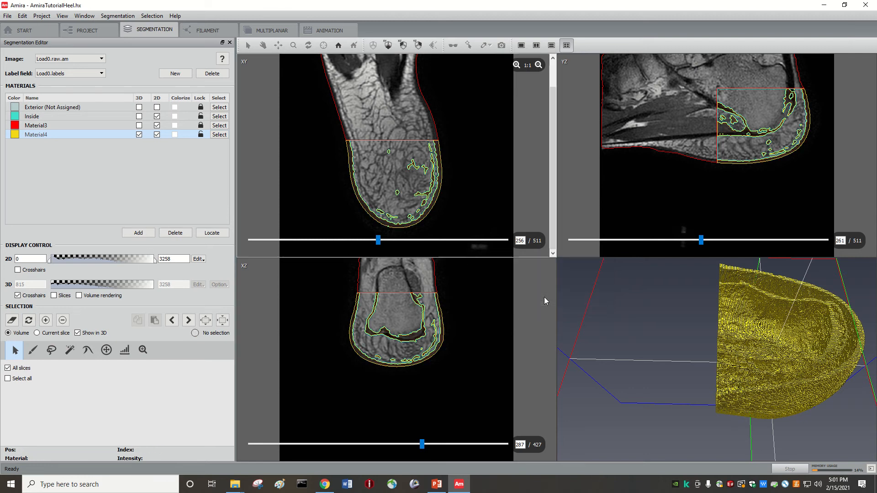
{"action": "left_click", "coordinate": [147, 16]}
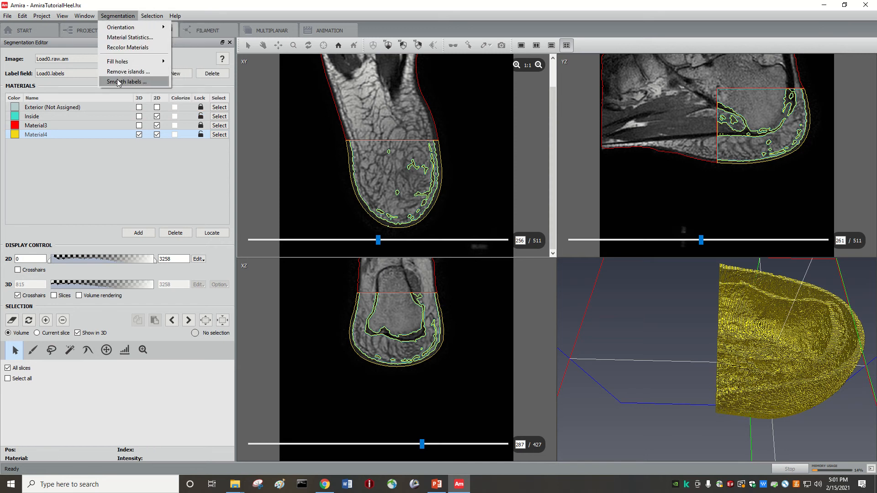
{"action": "left_click", "coordinate": [119, 81]}
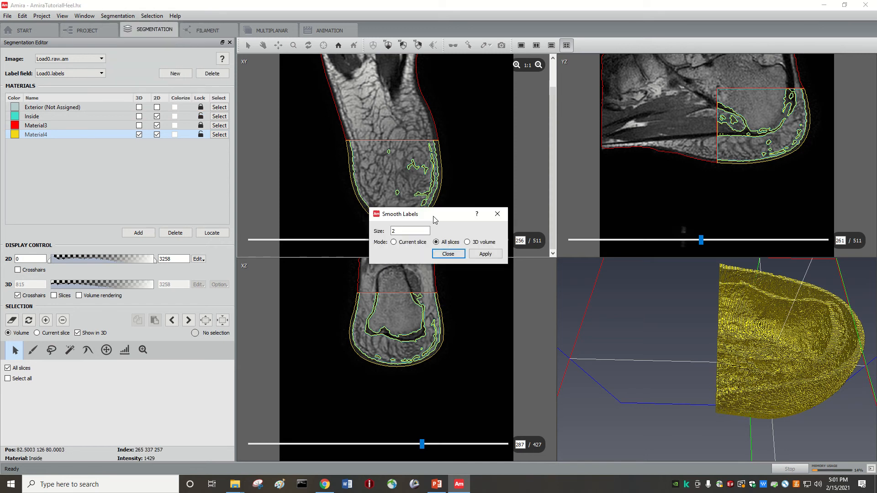
{"action": "left_click", "coordinate": [481, 254]}
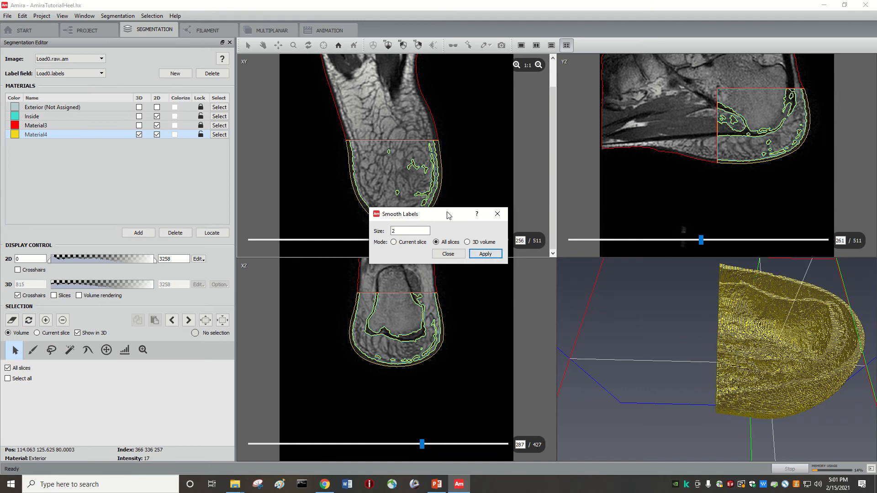
Step: Smooth the labels with size 2 on all slices in the XZ and YZ orientations, then close the smoothing dialog
{"action": "left_click_drag", "start_coordinate": [452, 214], "coordinate": [531, 182]}
{"action": "left_click", "coordinate": [529, 299]}
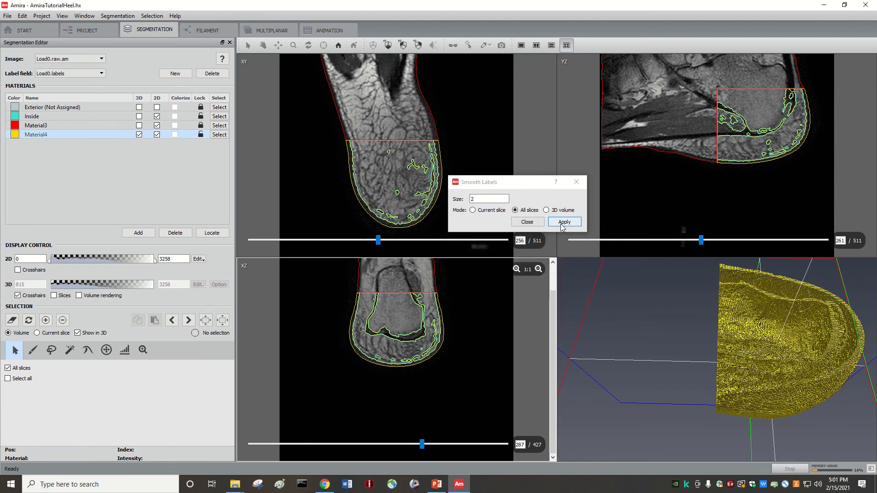
{"action": "left_click", "coordinate": [561, 223]}
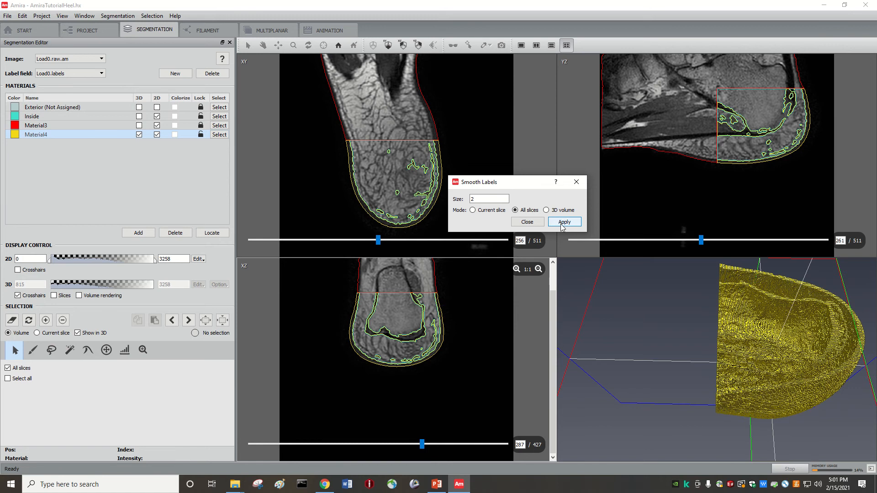
{"action": "left_click", "coordinate": [560, 234]}
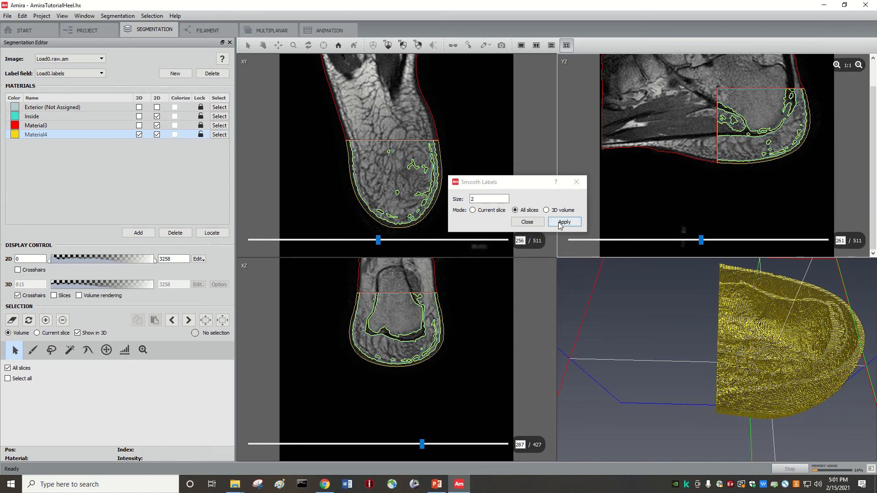
{"action": "left_click", "coordinate": [560, 223]}
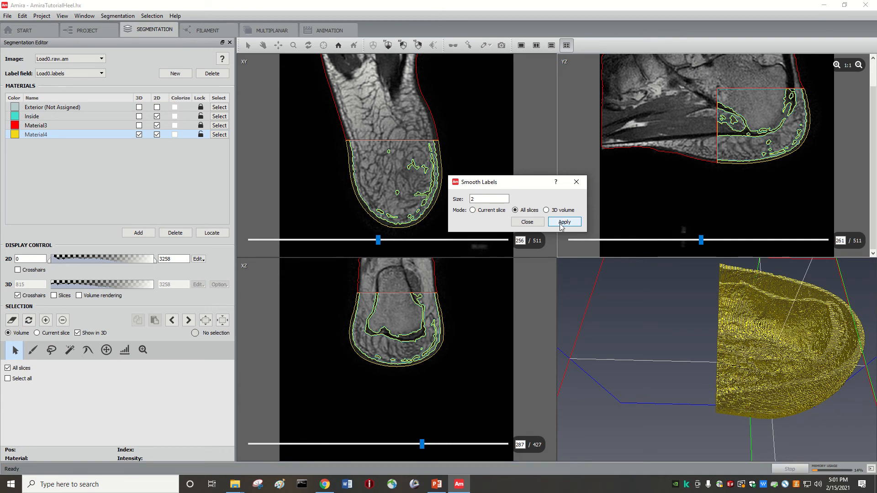
{"action": "left_click_drag", "start_coordinate": [612, 279], "coordinate": [776, 346]}
{"action": "left_click_drag", "start_coordinate": [740, 376], "coordinate": [681, 415]}
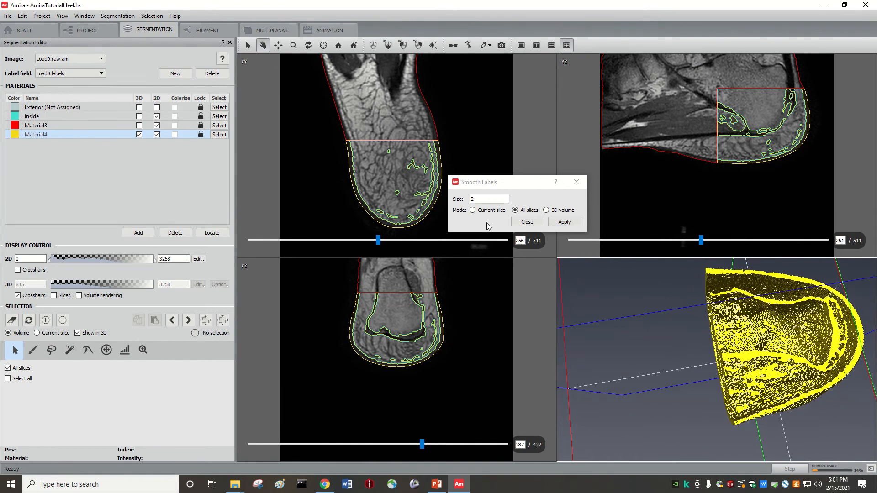
{"action": "left_click", "coordinate": [576, 182]}
Step: Remove islands smaller than 25 voxels on all slices in the XY, XZ and YZ orientations
{"action": "left_click", "coordinate": [152, 15]}
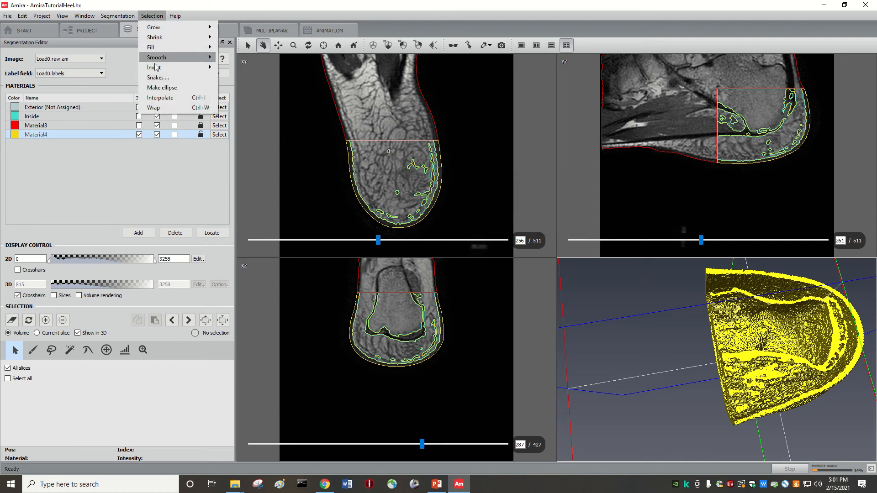
{"action": "mouse_move", "coordinate": [118, 15]}
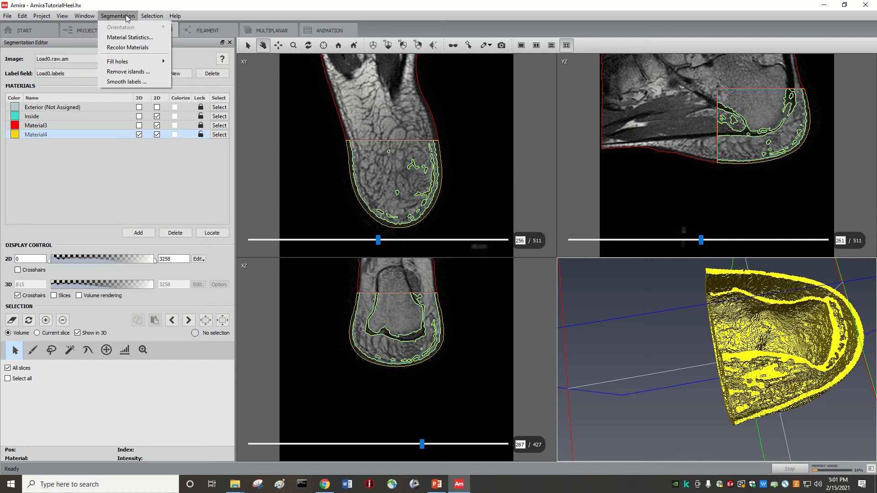
{"action": "left_click", "coordinate": [129, 73]}
{"action": "left_click", "coordinate": [398, 144]}
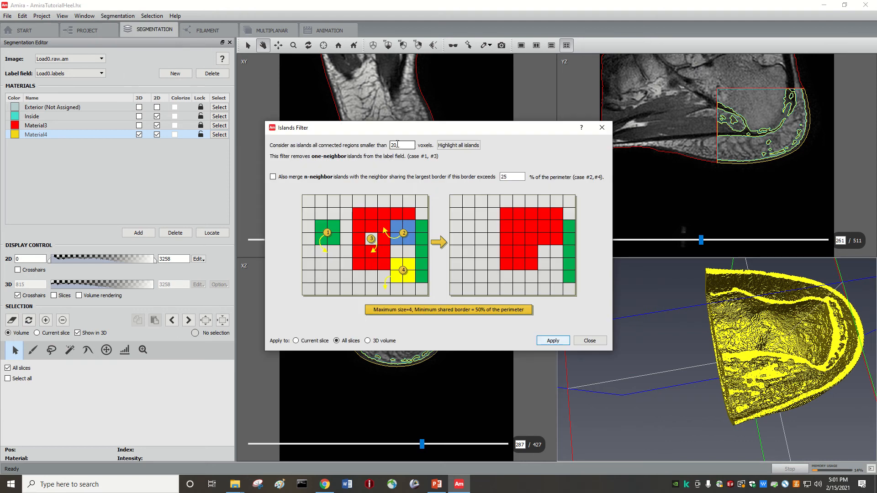
{"action": "double_click", "coordinate": [395, 144]}
{"action": "left_click_drag", "start_coordinate": [463, 129], "coordinate": [280, 121]}
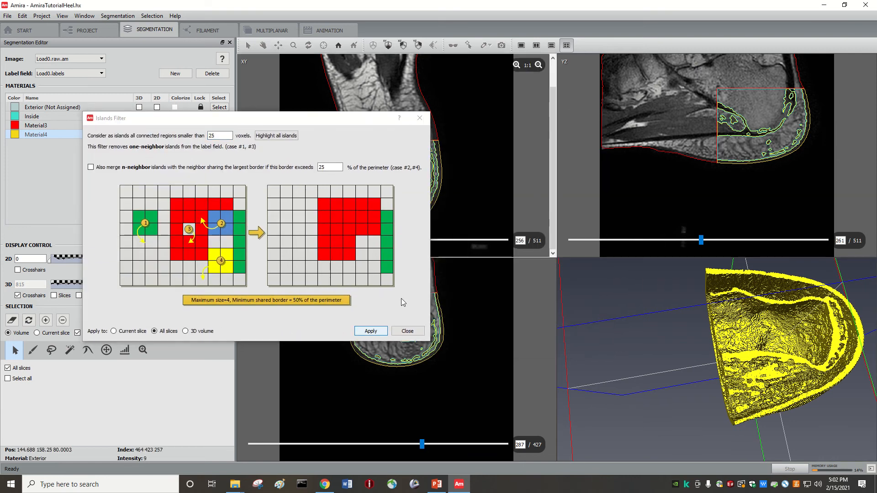
{"action": "left_click", "coordinate": [373, 332]}
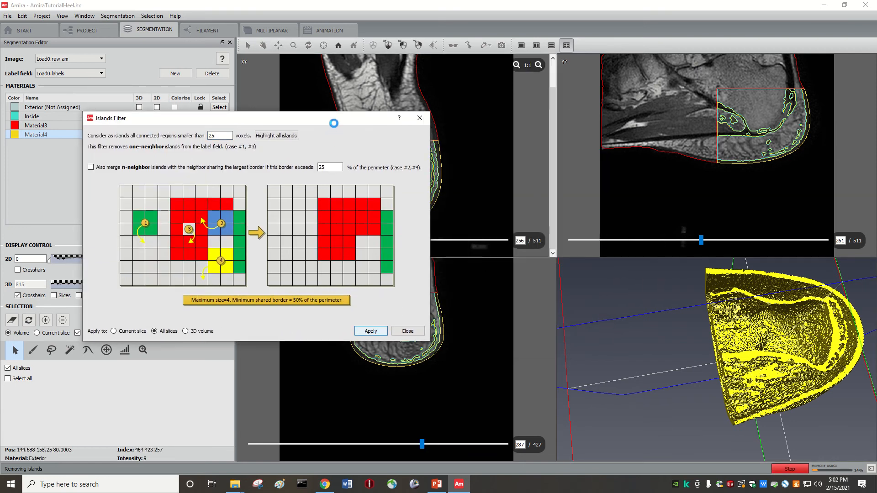
{"action": "left_click_drag", "start_coordinate": [335, 126], "coordinate": [234, 137]}
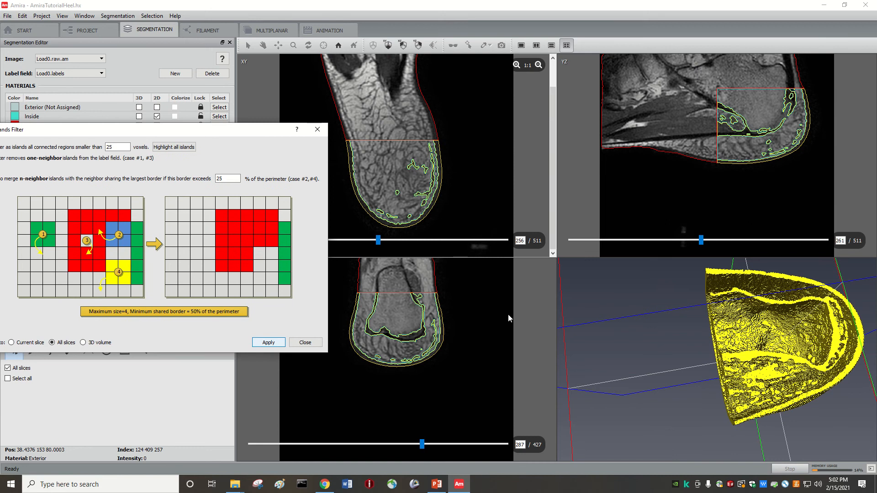
{"action": "left_click", "coordinate": [268, 342]}
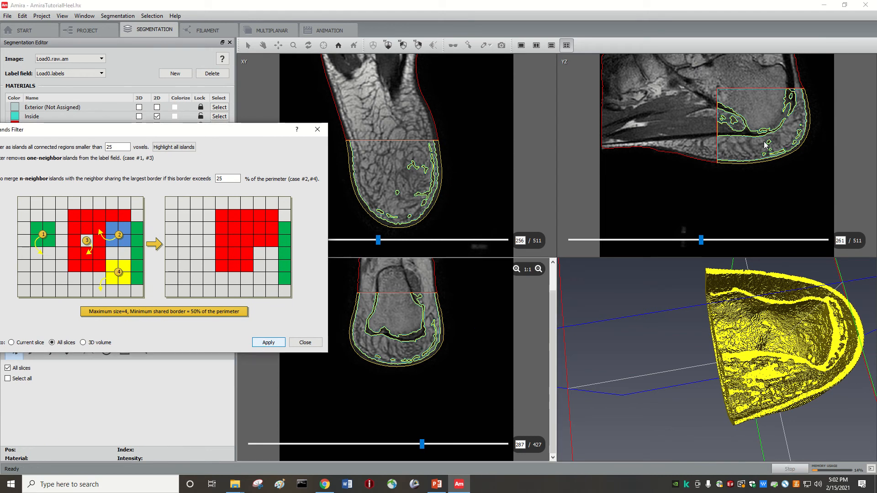
{"action": "left_click", "coordinate": [845, 134]}
{"action": "left_click", "coordinate": [269, 343]}
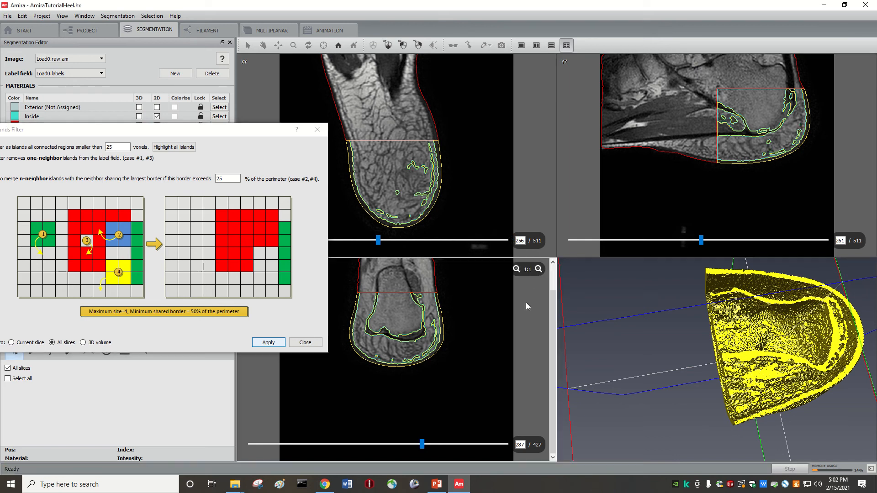
Step: Repeat the 25-voxel islands filter on all slices in the XZ, XY and YZ orientations
{"action": "left_click", "coordinate": [269, 345]}
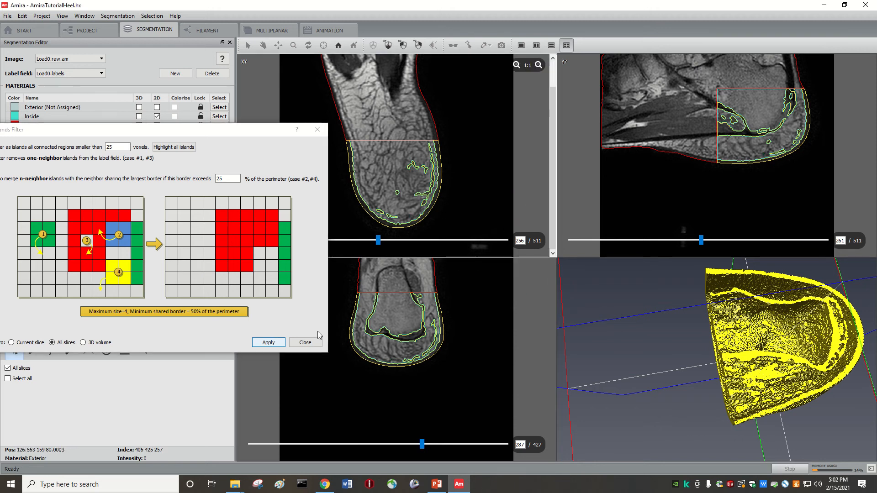
{"action": "left_click", "coordinate": [273, 343]}
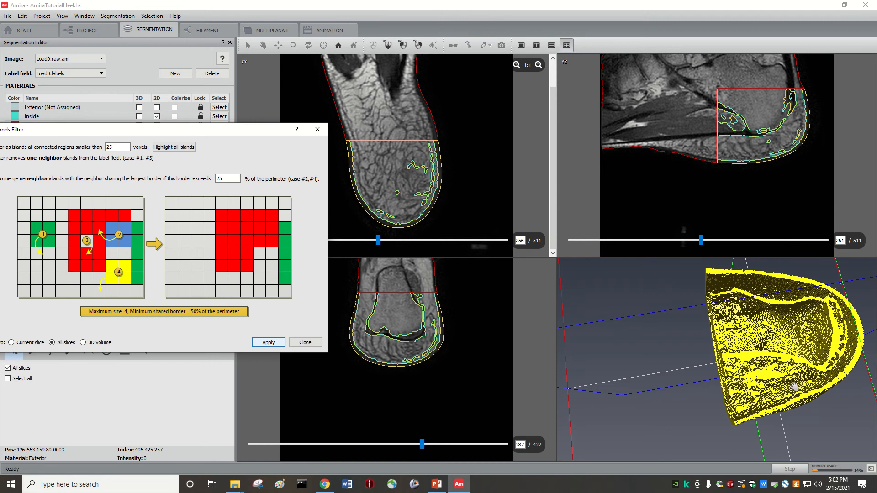
{"action": "left_click", "coordinate": [850, 157]}
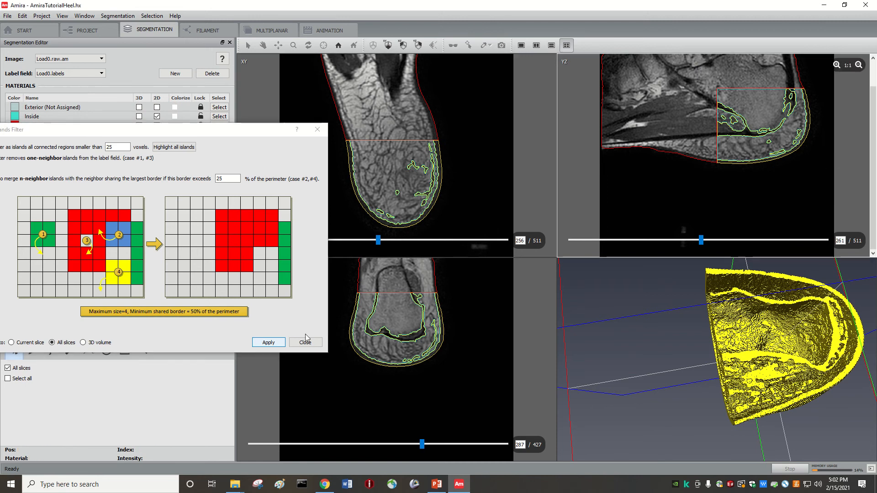
{"action": "left_click", "coordinate": [280, 343]}
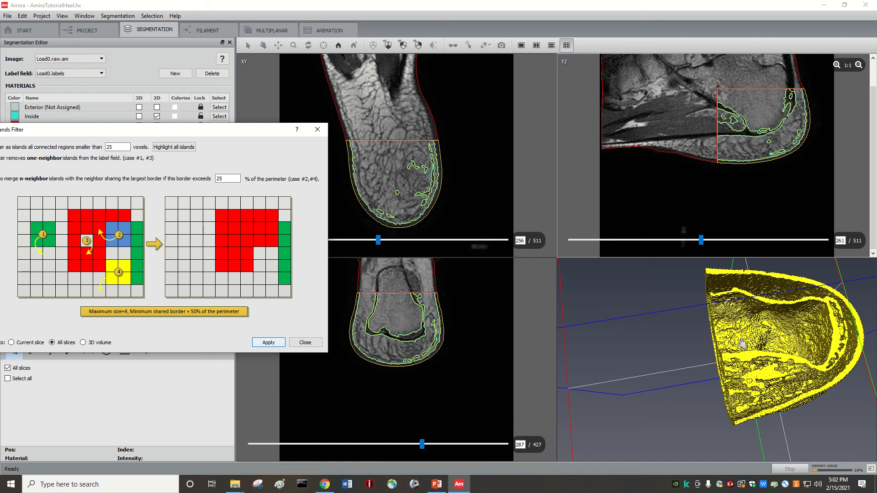
{"action": "left_click_drag", "start_coordinate": [231, 137], "coordinate": [448, 349]}
{"action": "left_click_drag", "start_coordinate": [417, 297], "coordinate": [260, 163]}
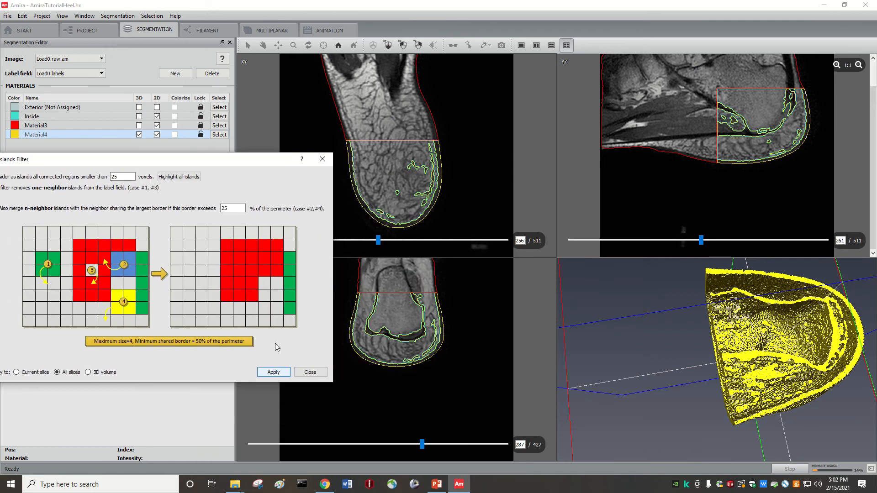
Step: Select the connected Material4 region in XY slice 284 and check its extent in XY slice 320 and XZ slice 310
{"action": "mouse_move", "coordinate": [384, 240]}
{"action": "left_mouse_down"}
{"action": "mouse_move", "coordinate": [400, 241]}
{"action": "mouse_move", "coordinate": [392, 241]}
{"action": "left_mouse_up"}
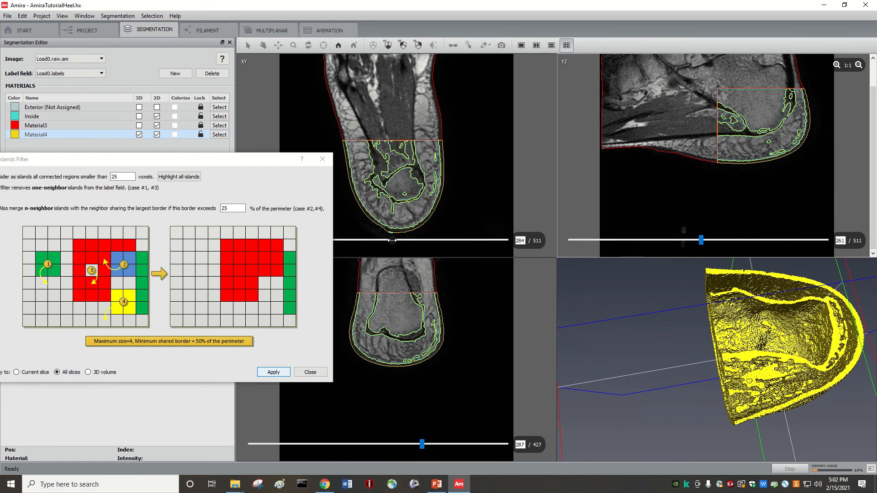
{"action": "left_click", "coordinate": [420, 179]}
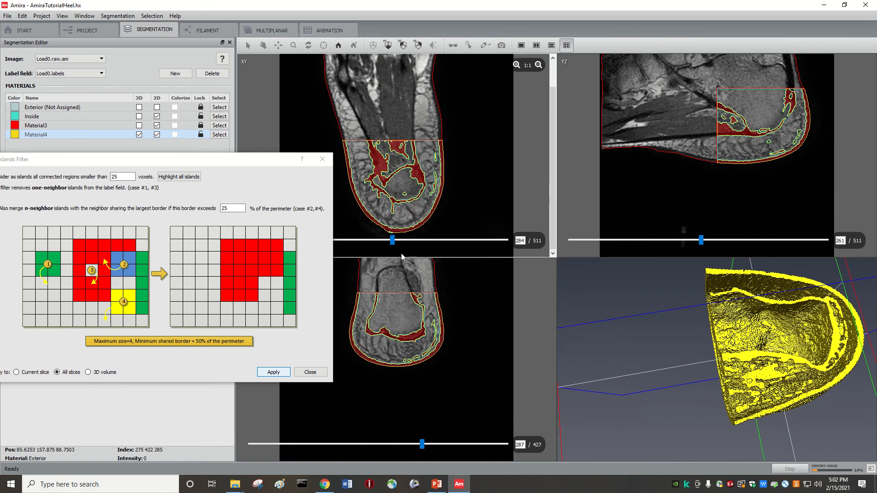
{"action": "left_click_drag", "start_coordinate": [392, 240], "coordinate": [411, 241]}
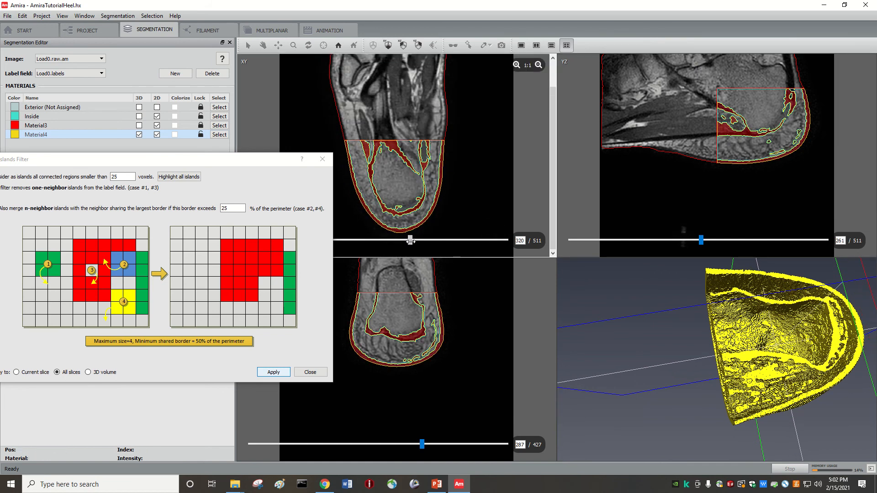
{"action": "mouse_move", "coordinate": [423, 443]}
{"action": "left_mouse_down"}
{"action": "mouse_move", "coordinate": [459, 443]}
{"action": "mouse_move", "coordinate": [436, 444]}
{"action": "left_mouse_up"}
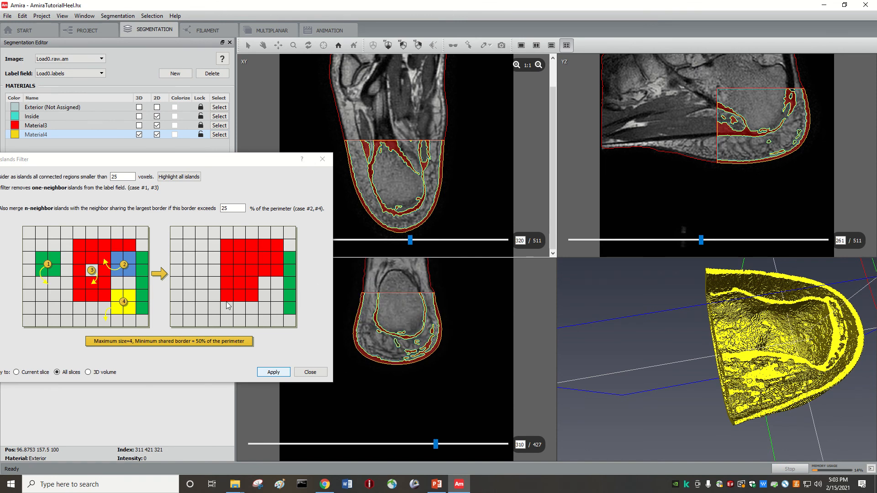
Step: Raise the islands filter threshold to 30 voxels and apply it to all slices in the XZ orientation
{"action": "left_click_drag", "start_coordinate": [157, 159], "coordinate": [288, 49]}
{"action": "double_click", "coordinate": [246, 66]}
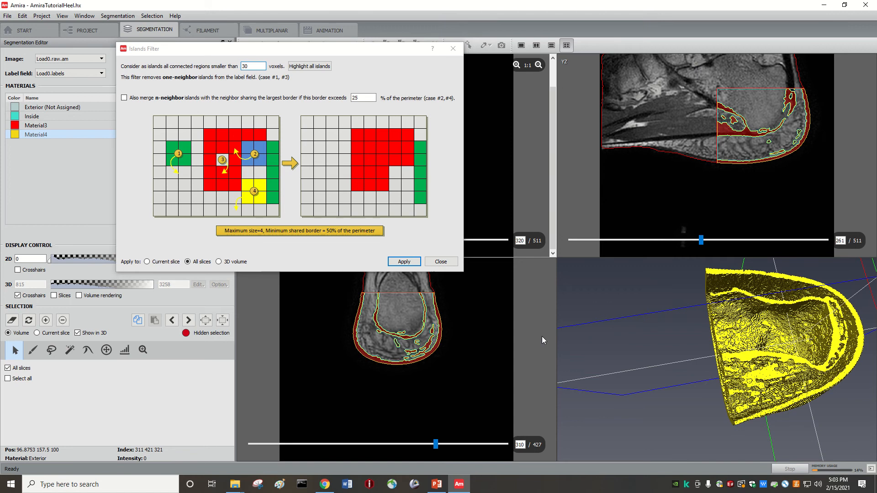
{"action": "left_click", "coordinate": [397, 264]}
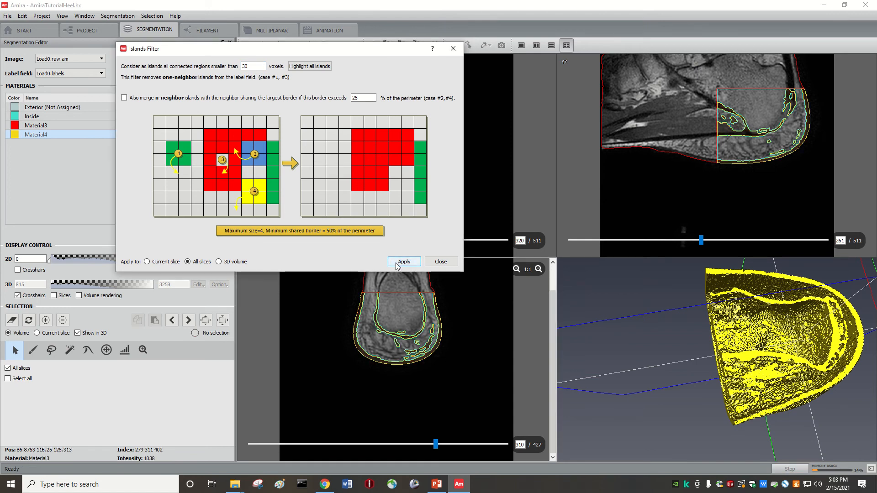
Step: Remove islands smaller than 40 voxels on all slices in the XZ orientation and check XZ slice 290
{"action": "double_click", "coordinate": [252, 66]}
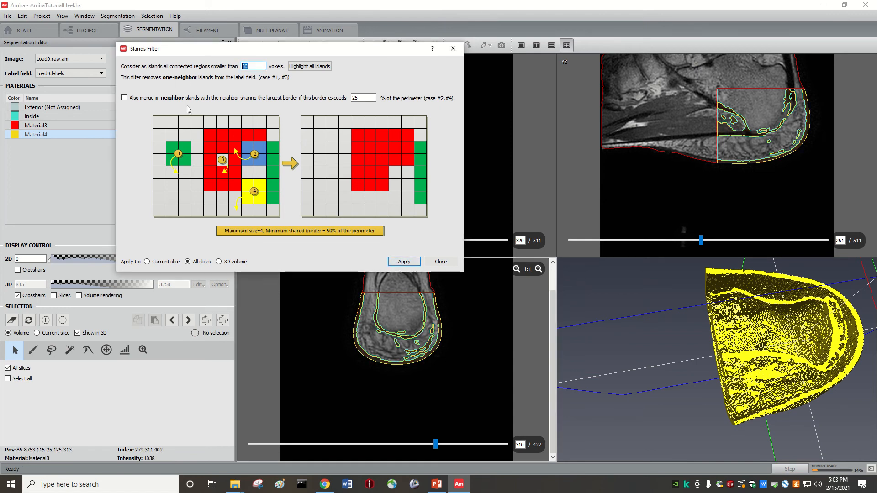
{"action": "type", "text": "40"}
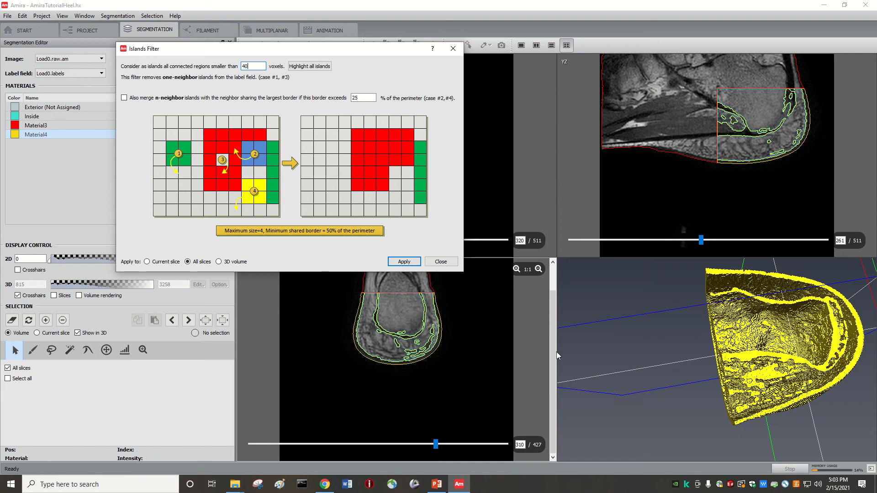
{"action": "left_click", "coordinate": [405, 264]}
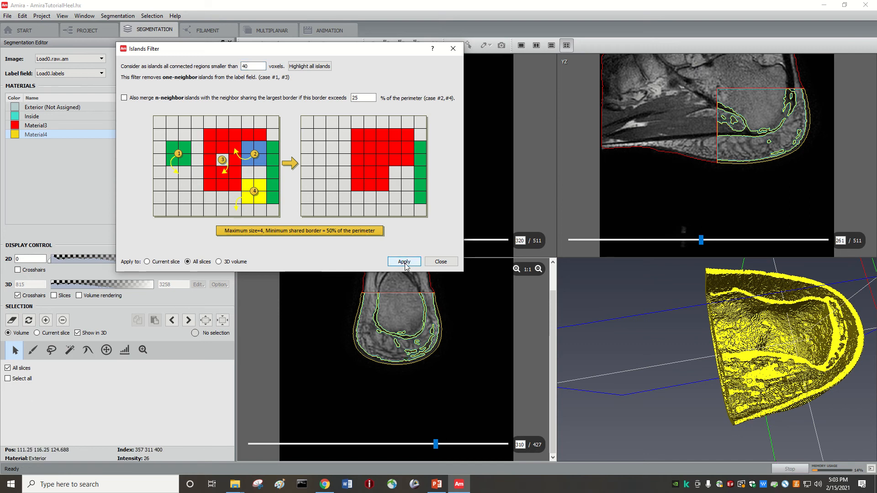
{"action": "mouse_move", "coordinate": [442, 444]}
{"action": "left_mouse_down"}
{"action": "mouse_move", "coordinate": [378, 446]}
{"action": "mouse_move", "coordinate": [479, 451]}
{"action": "mouse_move", "coordinate": [424, 444]}
{"action": "left_mouse_up"}
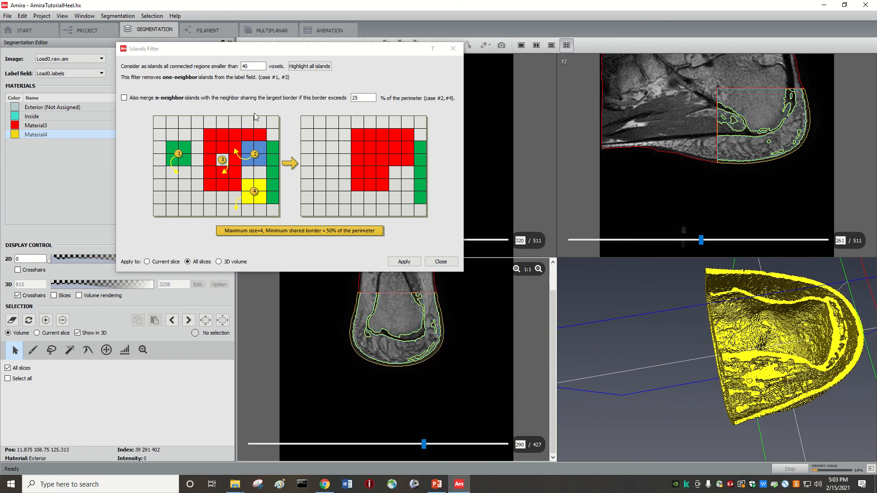
Step: Apply the 40-voxel islands filter to all slices repeatedly, alternating among the XY, YZ and XZ orientations
{"action": "double_click", "coordinate": [246, 66]}
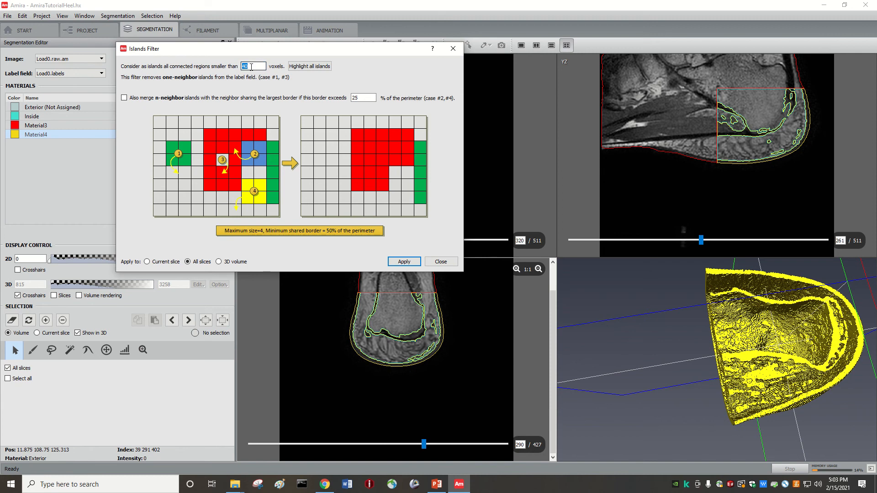
{"action": "type", "text": "5"}
{"action": "left_click", "coordinate": [404, 261]}
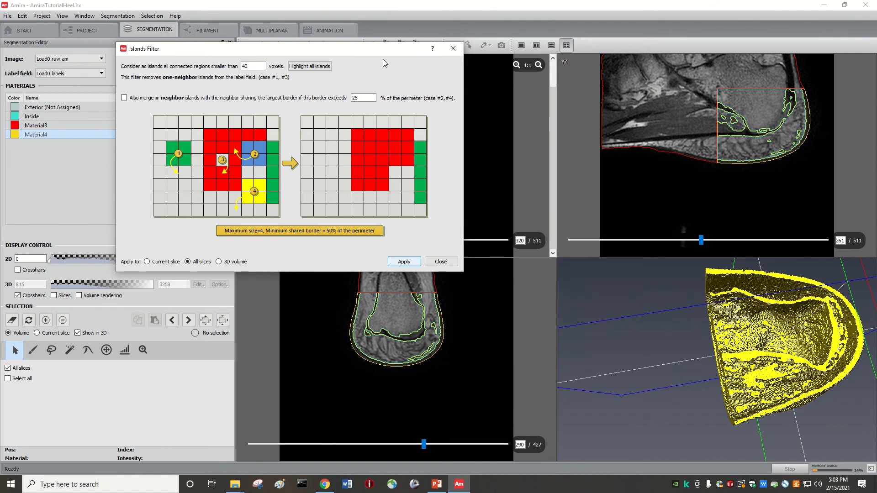
{"action": "left_click", "coordinate": [403, 262]}
{"action": "left_click", "coordinate": [404, 262]}
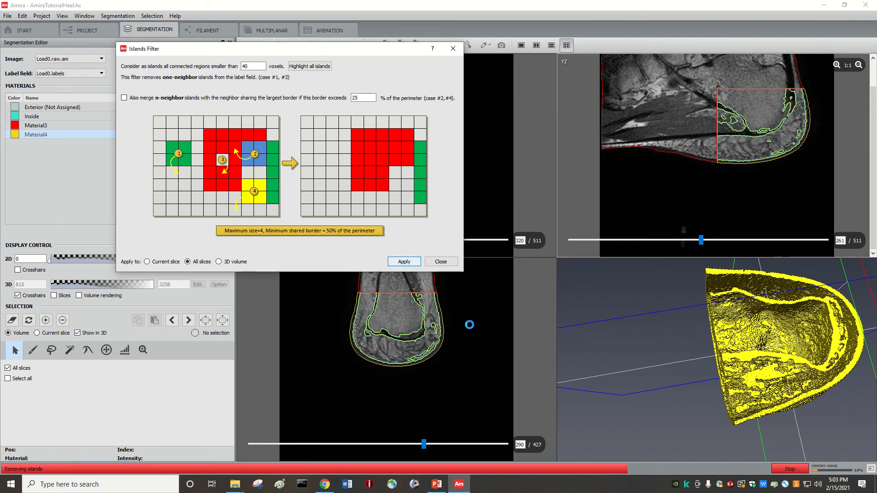
{"action": "left_click", "coordinate": [402, 262]}
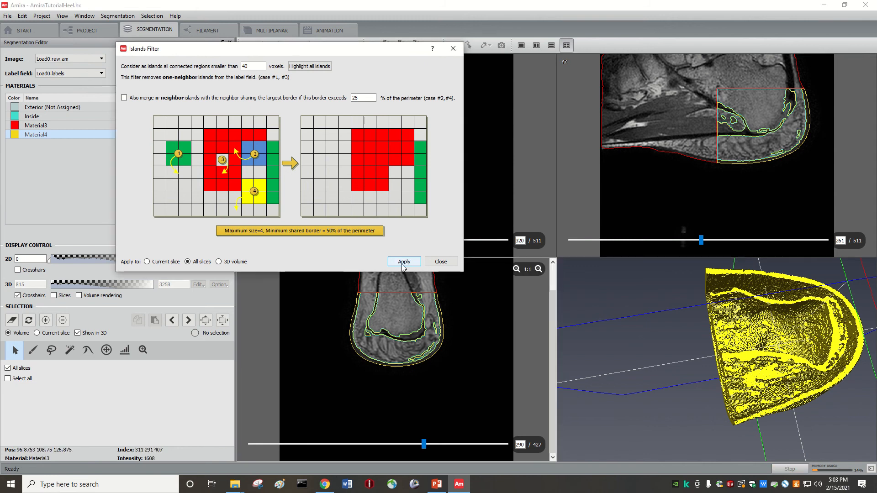
{"action": "left_click", "coordinate": [393, 262]}
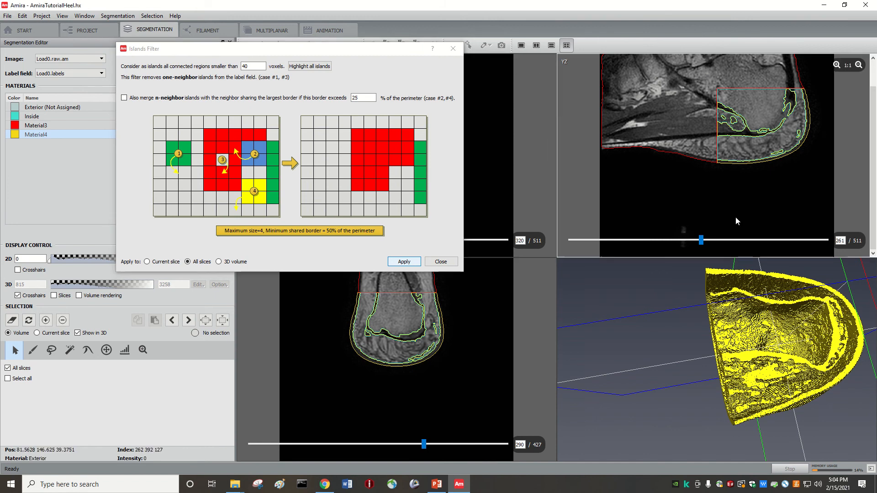
{"action": "left_click", "coordinate": [405, 262]}
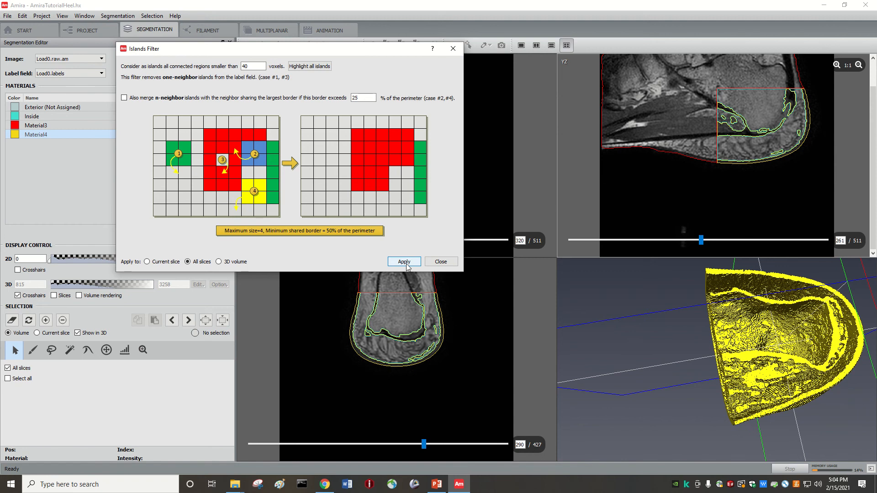
{"action": "left_click", "coordinate": [404, 261]}
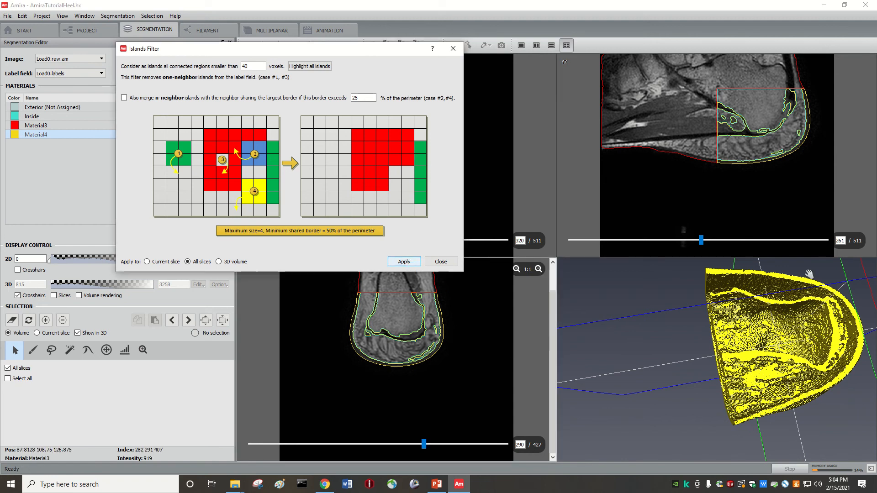
Step: Run the 40-voxel islands filter on all slices once more and reassign the connected Material4 region around the heel bone to Inside
{"action": "left_click", "coordinate": [404, 262]}
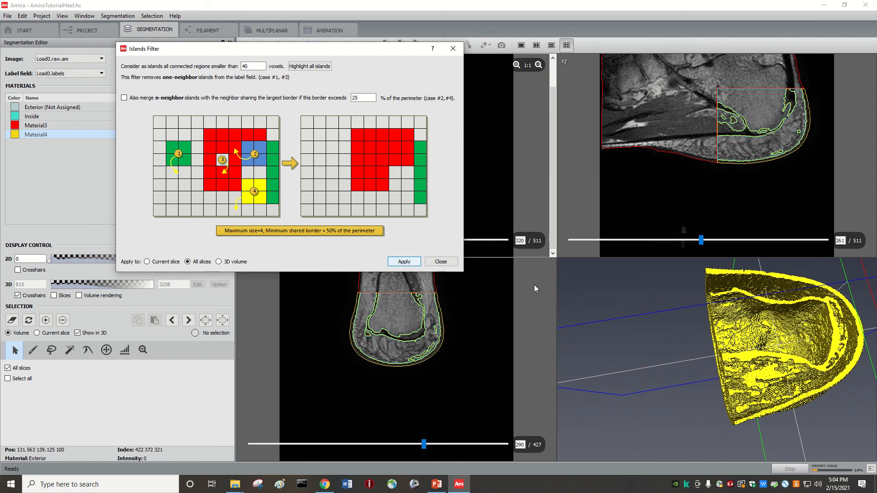
{"action": "left_click_drag", "start_coordinate": [363, 53], "coordinate": [260, 109]}
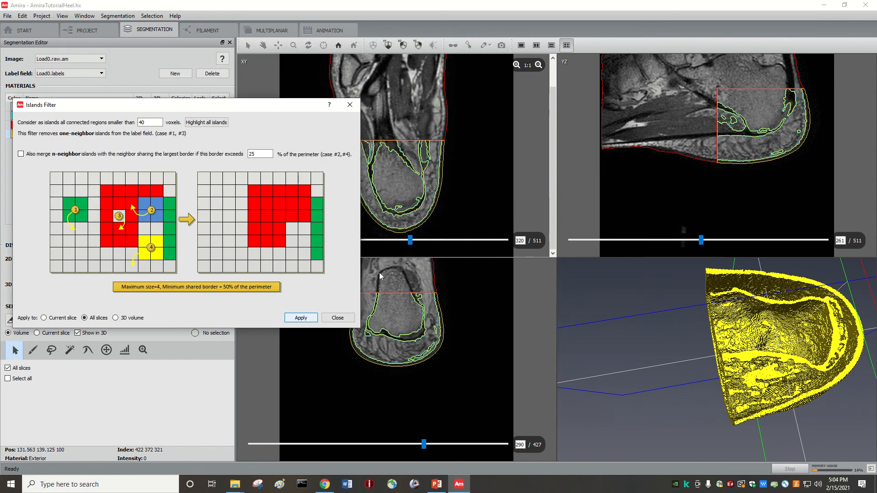
{"action": "left_click", "coordinate": [413, 339]}
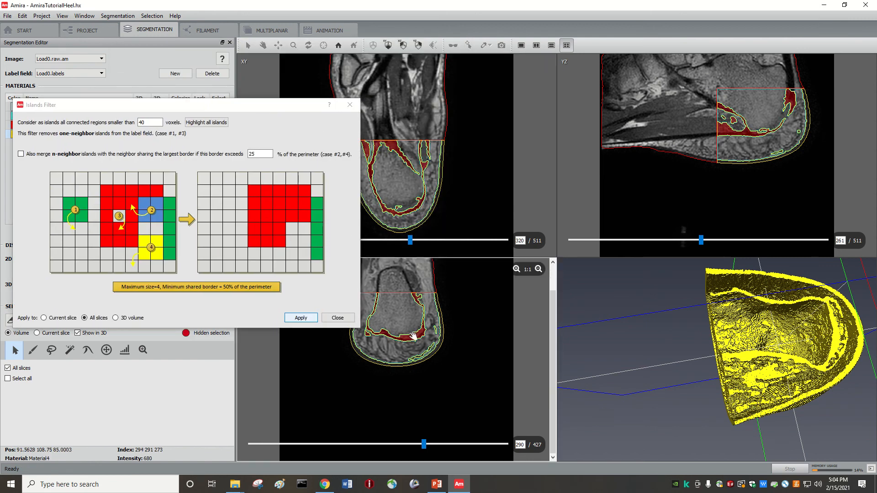
{"action": "left_click", "coordinate": [239, 135]}
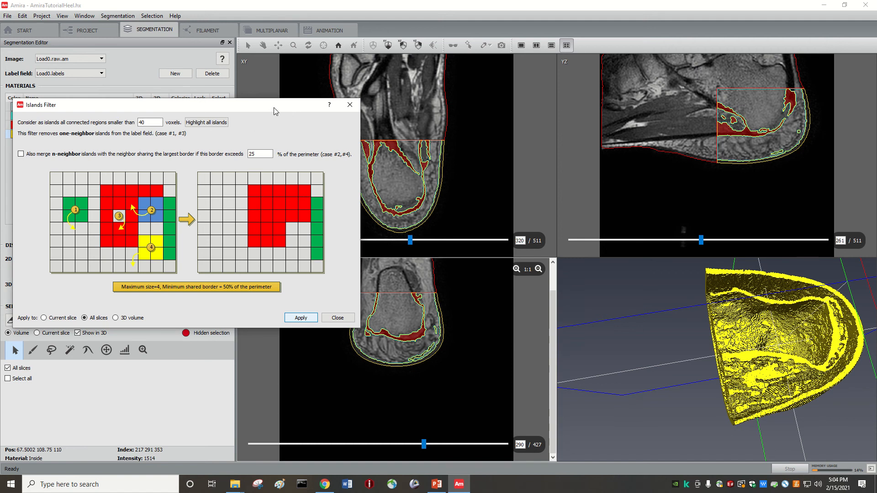
{"action": "left_click_drag", "start_coordinate": [274, 111], "coordinate": [148, 116]}
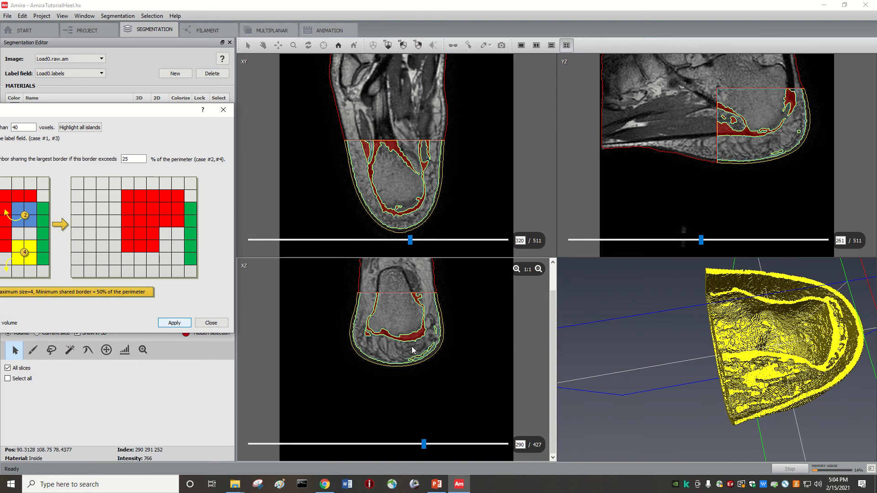
{"action": "left_click_drag", "start_coordinate": [151, 111], "coordinate": [377, 116]}
{"action": "left_click", "coordinate": [446, 113]}
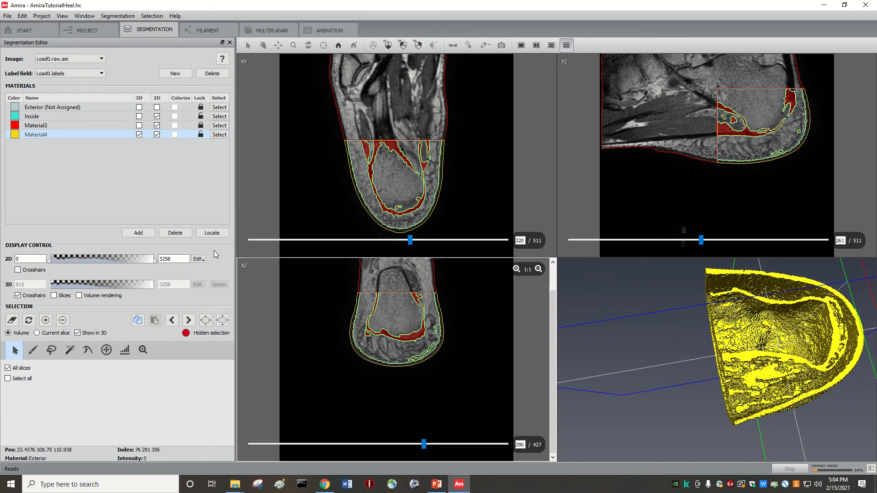
{"action": "left_click", "coordinate": [88, 118]}
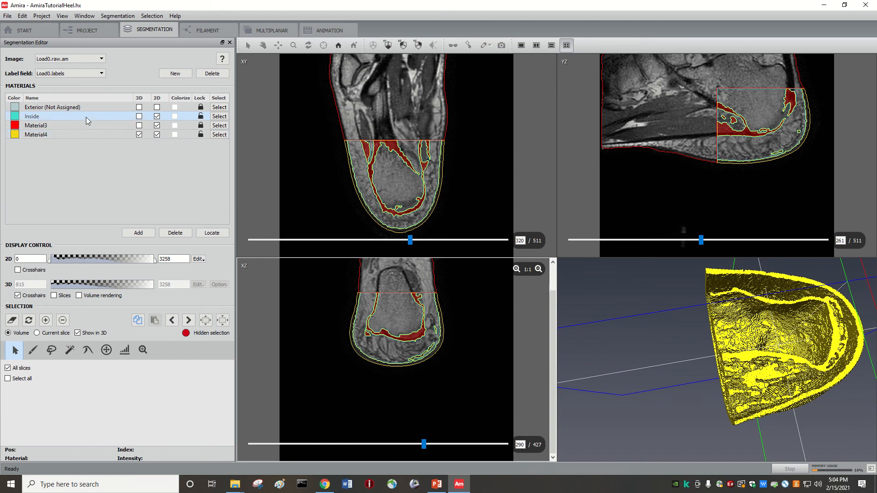
{"action": "left_click", "coordinate": [45, 320]}
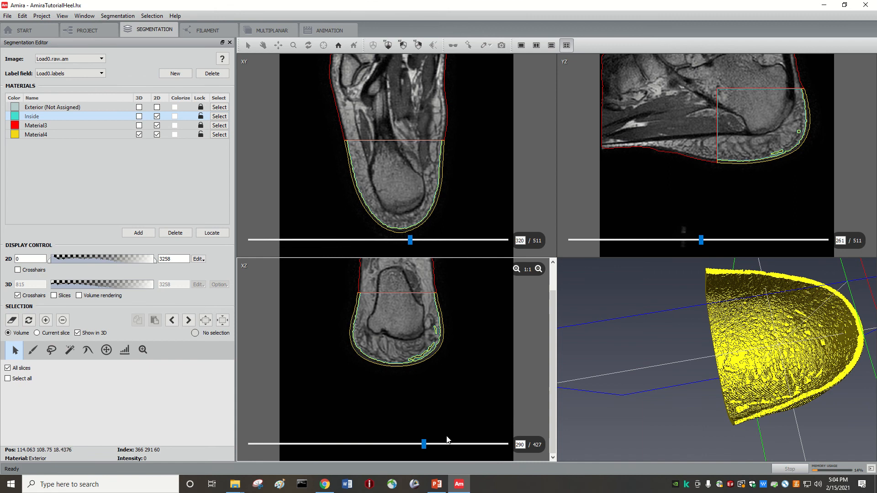
Step: Select the outer Material4 band in XZ slice 297, check its extent through the XZ slices and XY slice 292, and clear the selection
{"action": "mouse_move", "coordinate": [429, 444]}
{"action": "left_mouse_down"}
{"action": "mouse_move", "coordinate": [476, 448]}
{"action": "mouse_move", "coordinate": [448, 453]}
{"action": "mouse_move", "coordinate": [429, 440]}
{"action": "left_mouse_up"}
{"action": "left_click", "coordinate": [414, 355]}
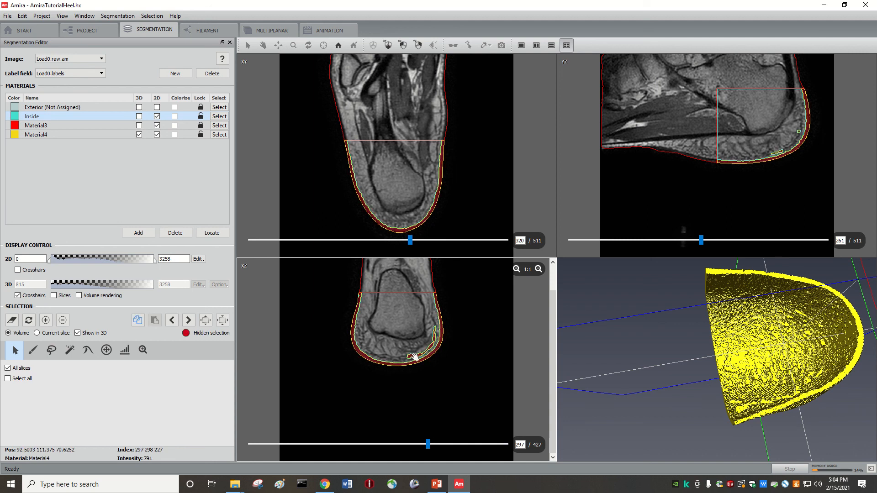
{"action": "scroll", "coordinate": [428, 398], "scroll_direction": "down", "scroll_amount": 15}
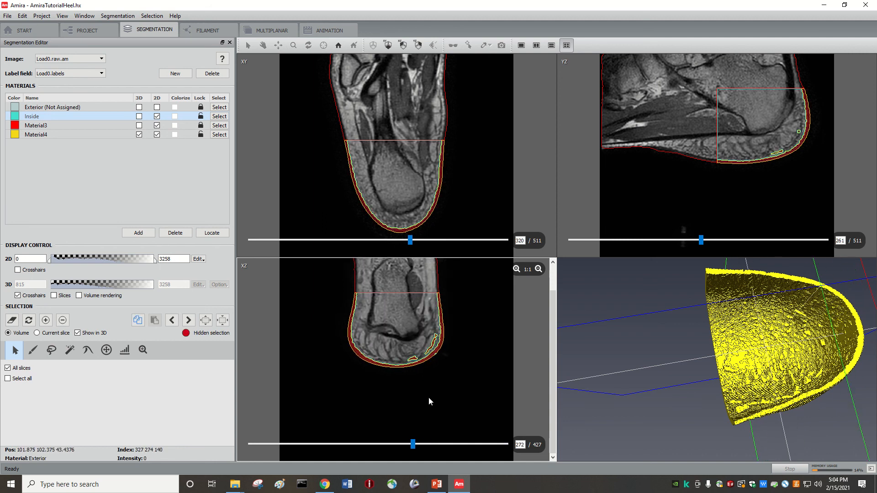
{"action": "scroll", "coordinate": [429, 401], "scroll_direction": "down", "scroll_amount": 13}
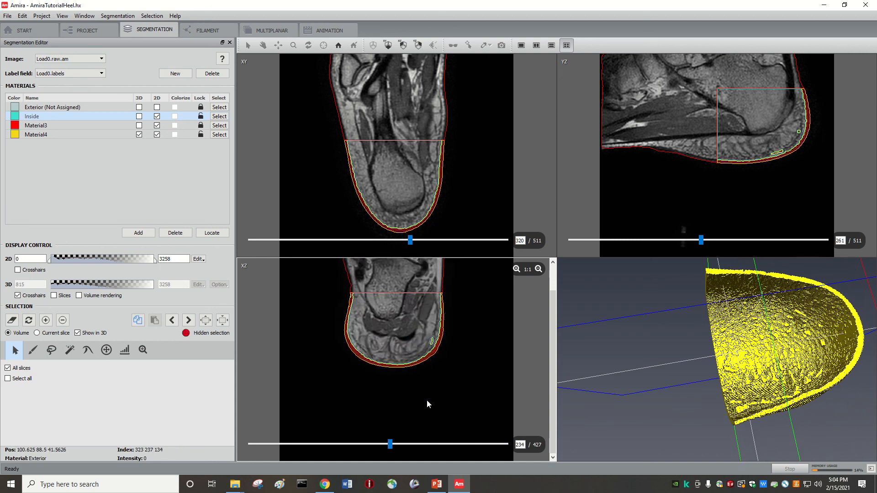
{"action": "scroll", "coordinate": [427, 404], "scroll_direction": "down", "scroll_amount": 6}
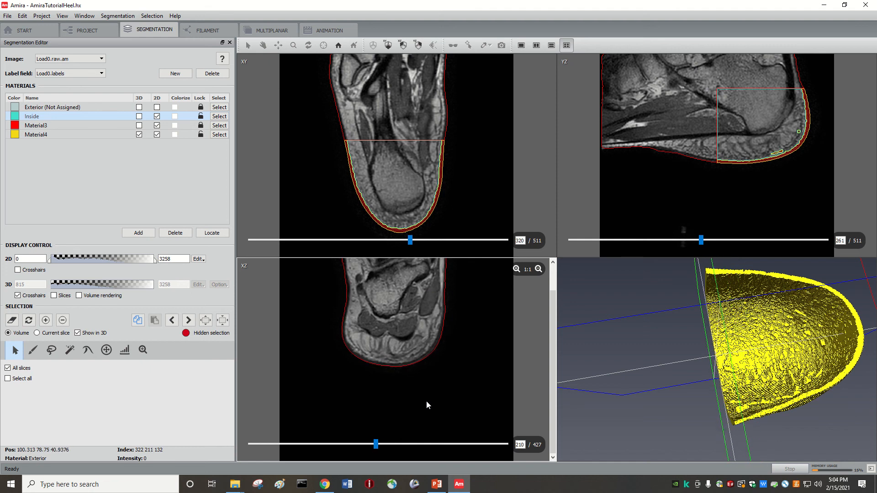
{"action": "scroll", "coordinate": [426, 401], "scroll_direction": "up", "scroll_amount": 16}
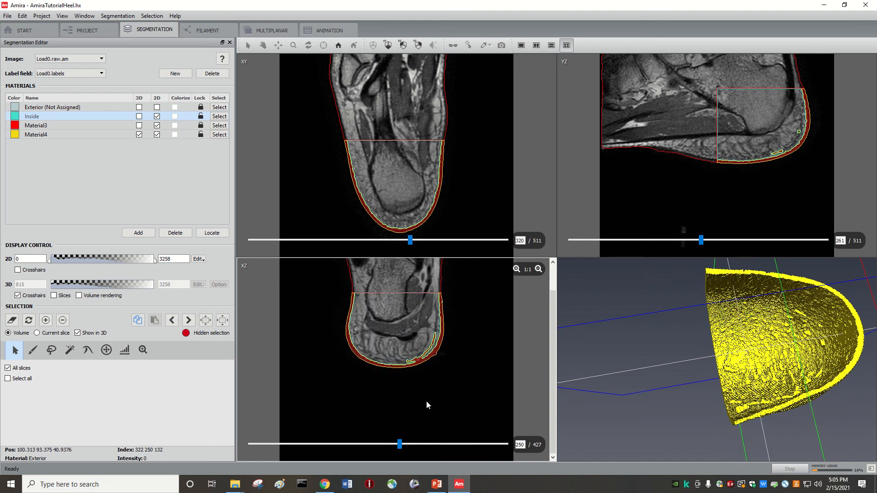
{"action": "scroll", "coordinate": [426, 401], "scroll_direction": "up", "scroll_amount": 5}
{"action": "scroll", "coordinate": [433, 363], "scroll_direction": "up", "scroll_amount": 5}
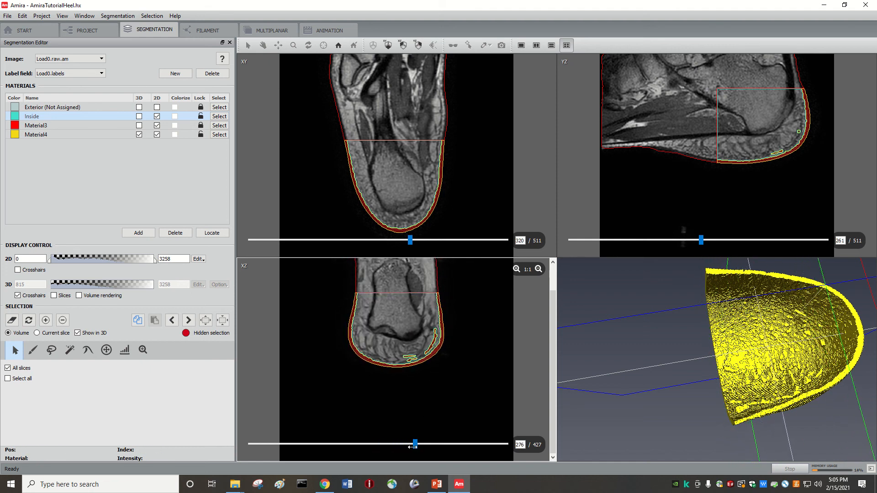
{"action": "mouse_move", "coordinate": [413, 444]}
{"action": "left_mouse_down"}
{"action": "mouse_move", "coordinate": [470, 445]}
{"action": "mouse_move", "coordinate": [422, 444]}
{"action": "left_mouse_up"}
{"action": "mouse_move", "coordinate": [410, 240]}
{"action": "left_mouse_down"}
{"action": "mouse_move", "coordinate": [440, 240]}
{"action": "mouse_move", "coordinate": [356, 241]}
{"action": "mouse_move", "coordinate": [396, 240]}
{"action": "left_mouse_up"}
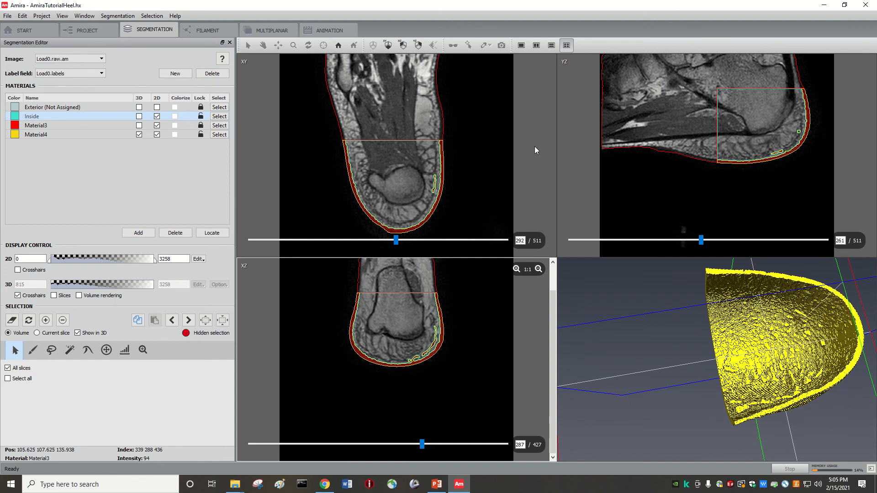
{"action": "left_click", "coordinate": [12, 321]}
Step: Set the islands filter threshold to 60 voxels and apply it to all slices in the XY orientation
{"action": "left_click", "coordinate": [120, 16]}
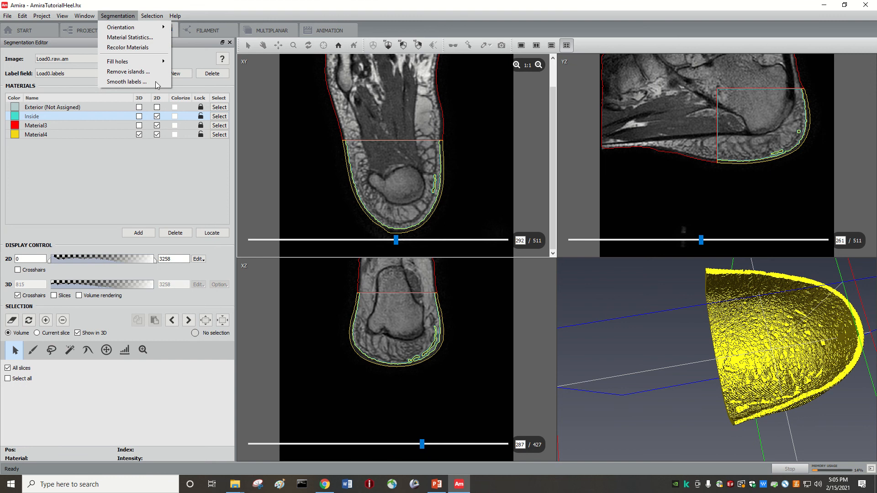
{"action": "left_click", "coordinate": [127, 73]}
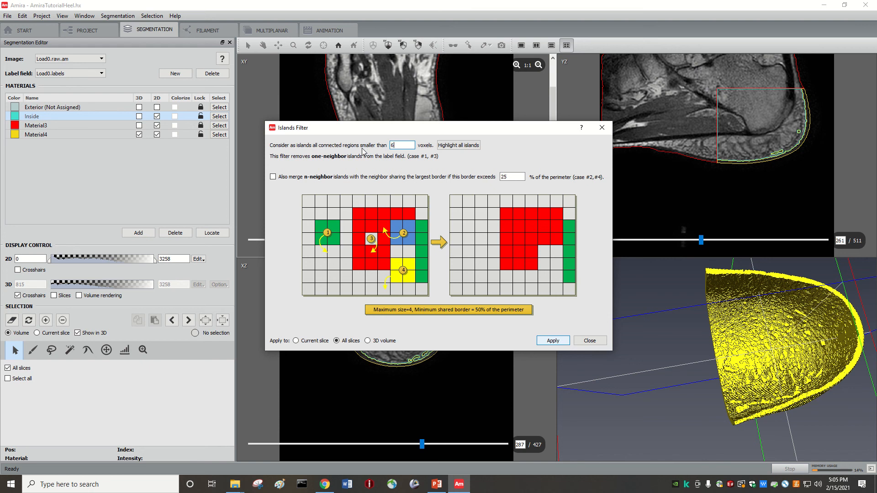
{"action": "left_click_drag", "start_coordinate": [460, 131], "coordinate": [197, 89]}
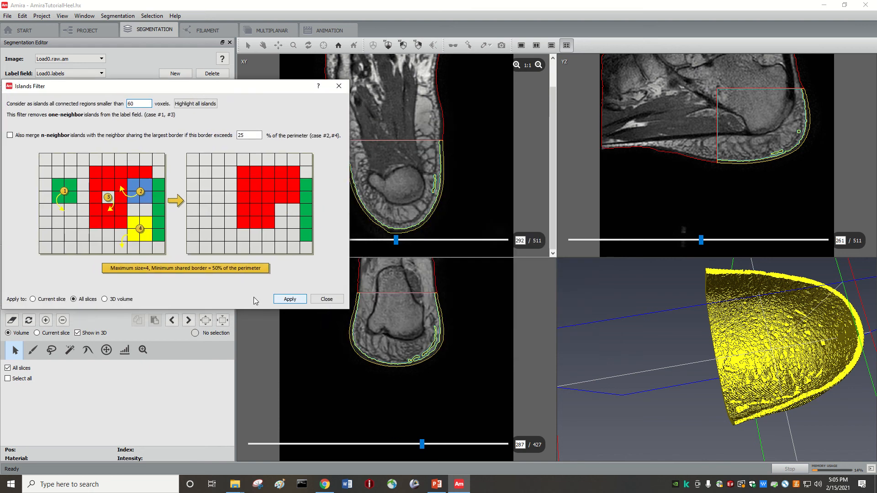
{"action": "left_click", "coordinate": [290, 301]}
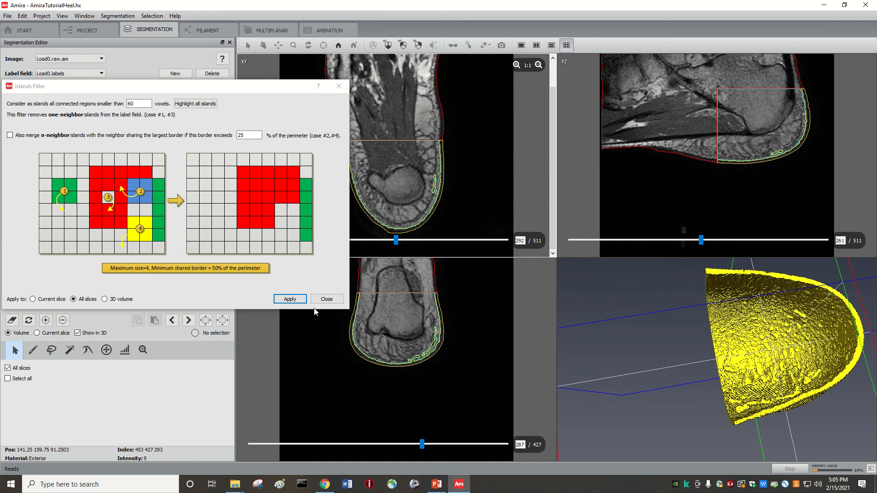
{"action": "left_click", "coordinate": [293, 297]}
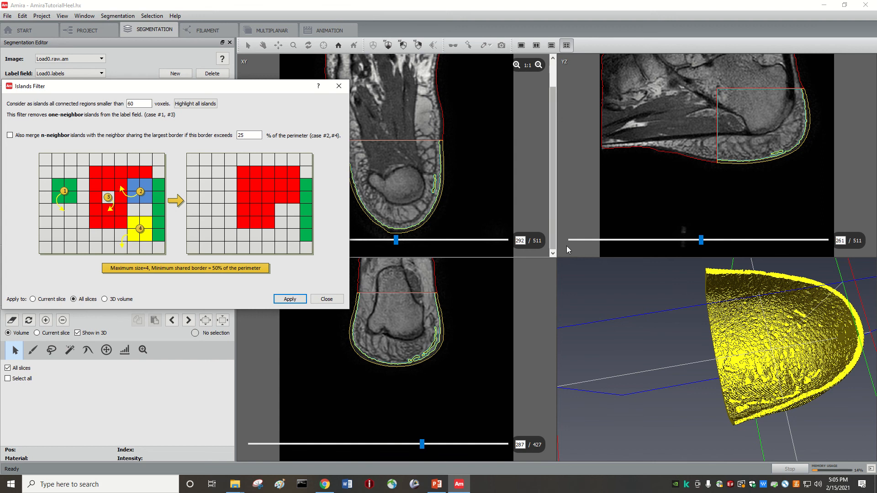
Step: Apply the 60-voxel islands filter to all slices repeatedly, alternating among the YZ, XZ and XY orientations, and close the filter
{"action": "left_click_drag", "start_coordinate": [704, 368], "coordinate": [731, 371]}
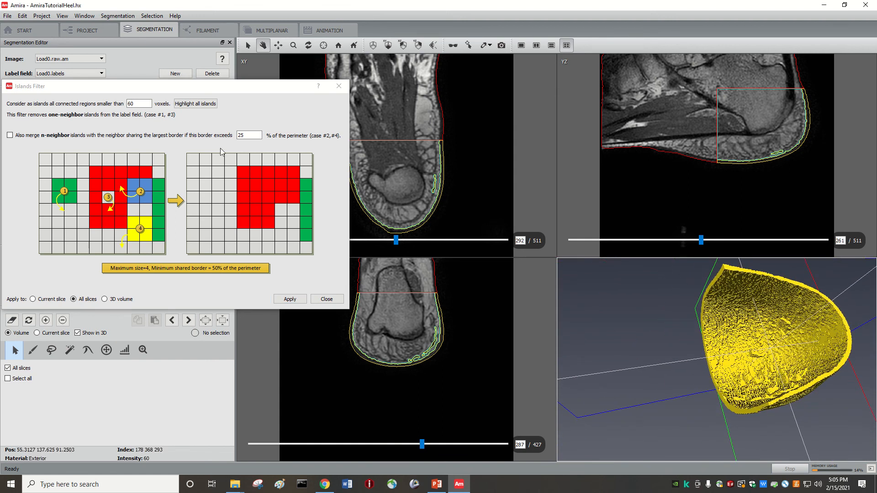
{"action": "left_click", "coordinate": [296, 299]}
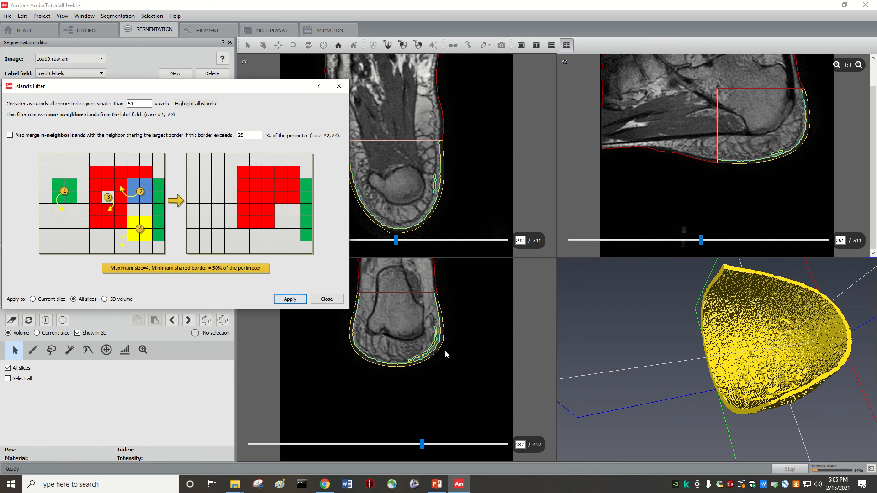
{"action": "left_click", "coordinate": [285, 299]}
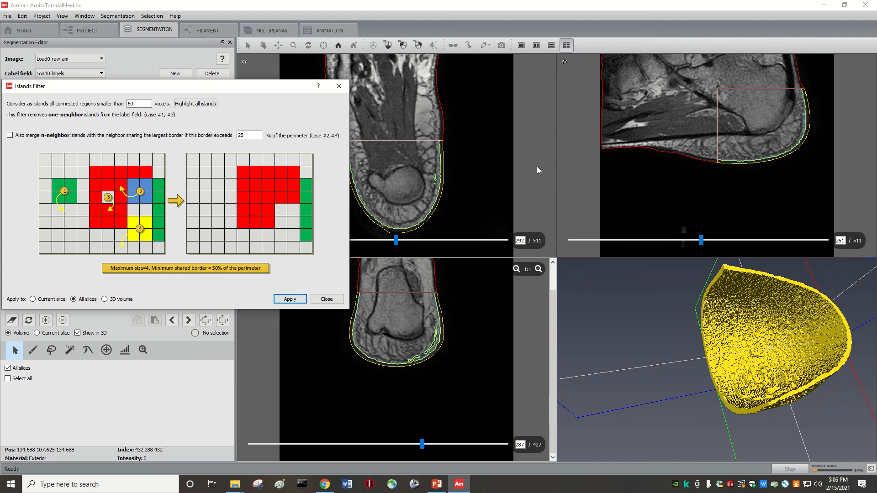
{"action": "left_click", "coordinate": [290, 299]}
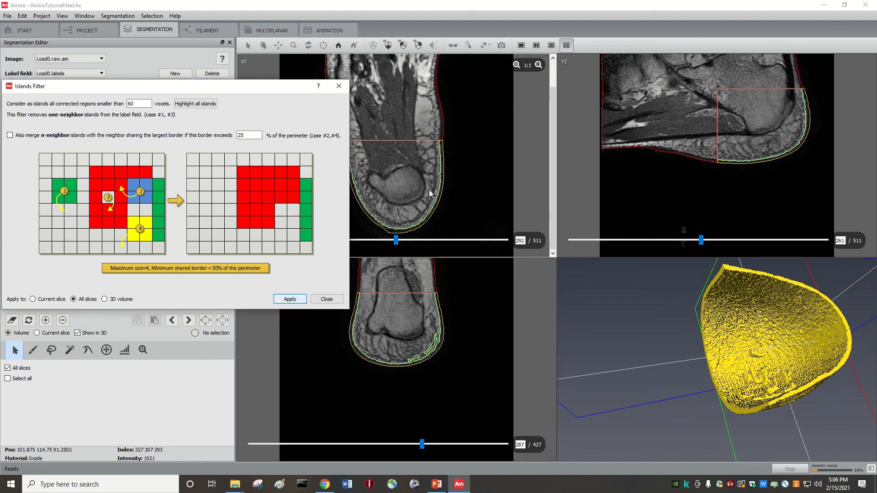
{"action": "left_click", "coordinate": [843, 157]}
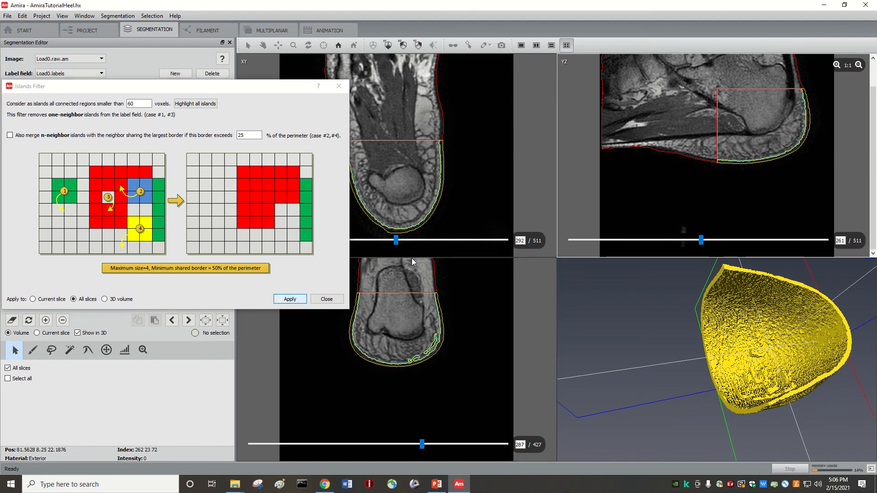
{"action": "left_click", "coordinate": [304, 301]}
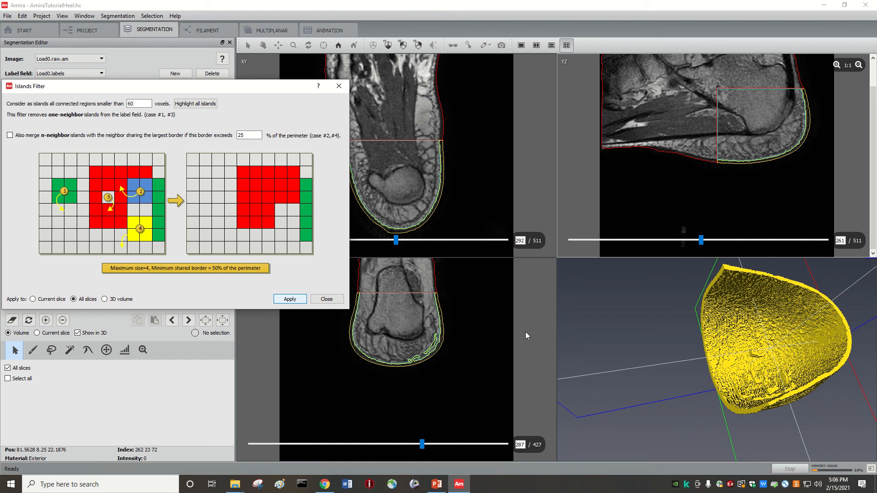
{"action": "left_click", "coordinate": [295, 300]}
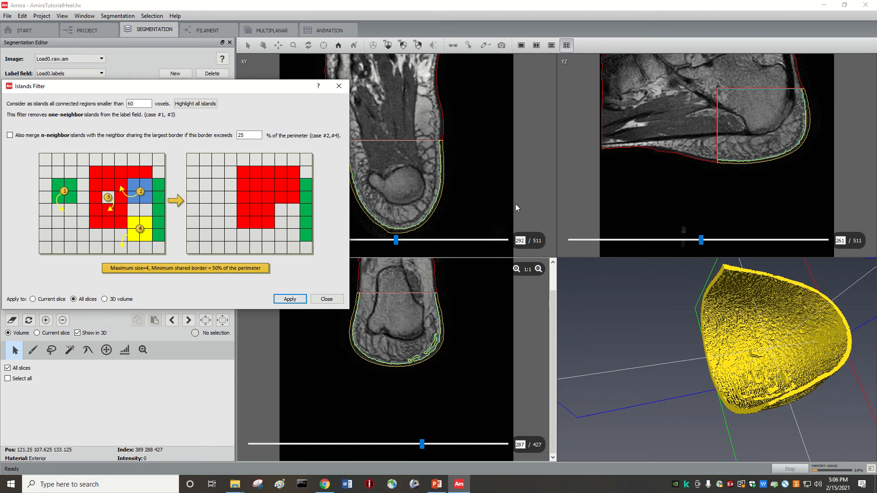
{"action": "left_click", "coordinate": [280, 300]}
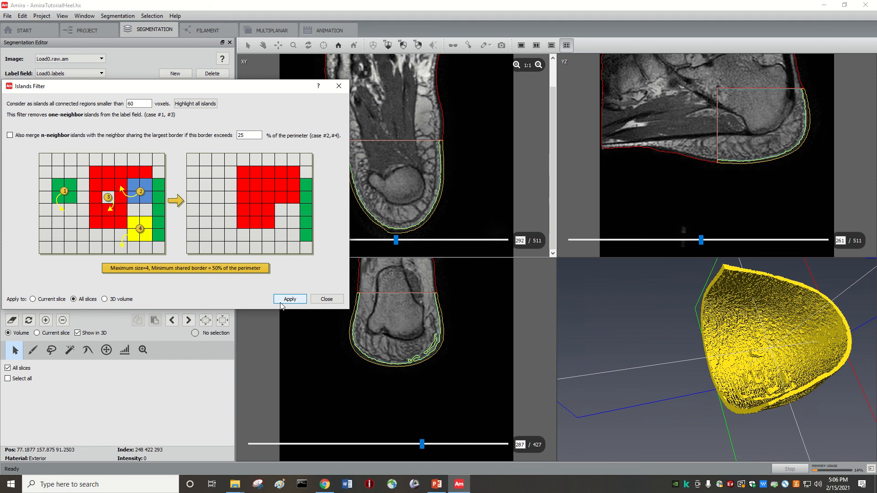
{"action": "left_click_drag", "start_coordinate": [735, 336], "coordinate": [658, 417]}
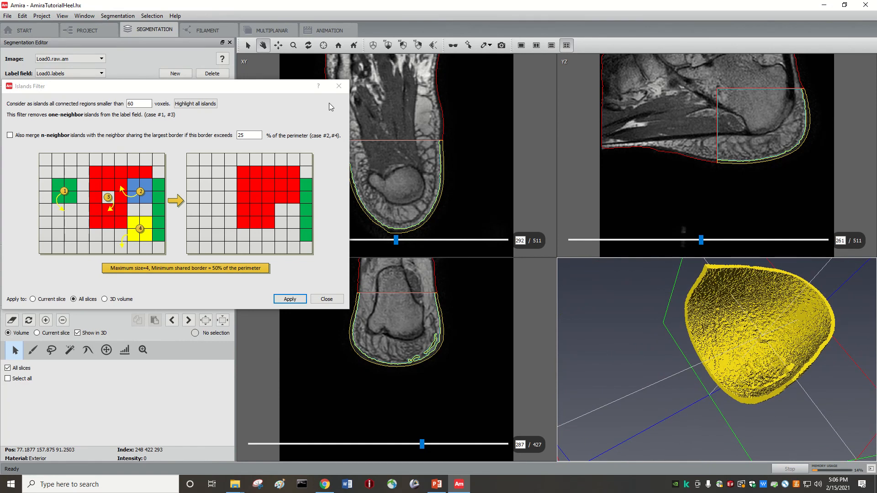
{"action": "left_click", "coordinate": [339, 87]}
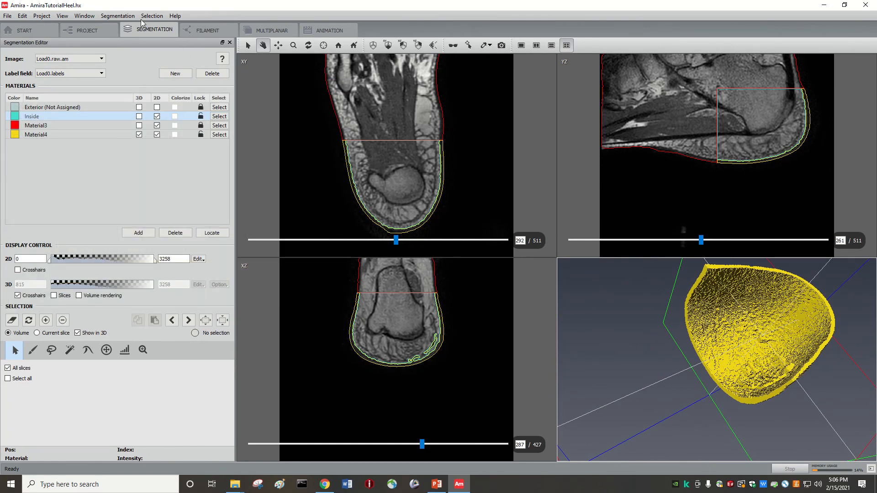
Step: Clear the stray exterior selection and examine the inner and outer surfaces of the Material4 shell in 3D for leftover fragments
{"action": "left_click", "coordinate": [488, 258]}
{"action": "left_click_drag", "start_coordinate": [783, 376], "coordinate": [620, 333]}
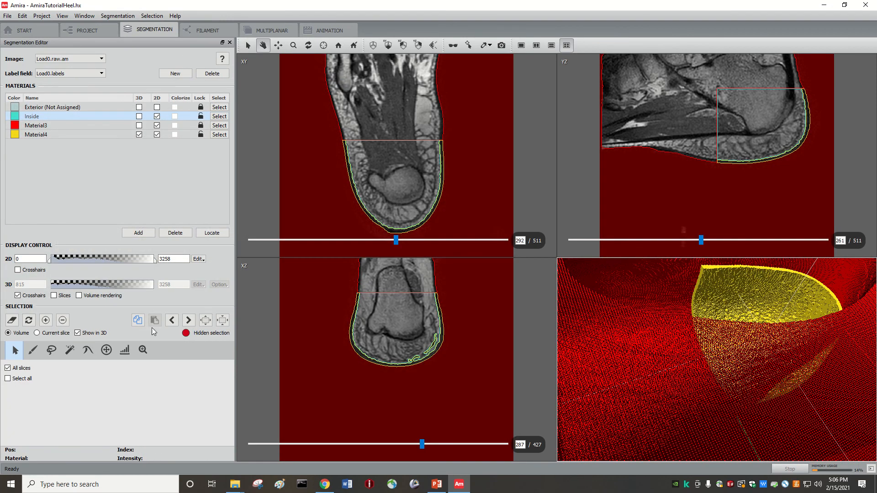
{"action": "left_click", "coordinate": [12, 320]}
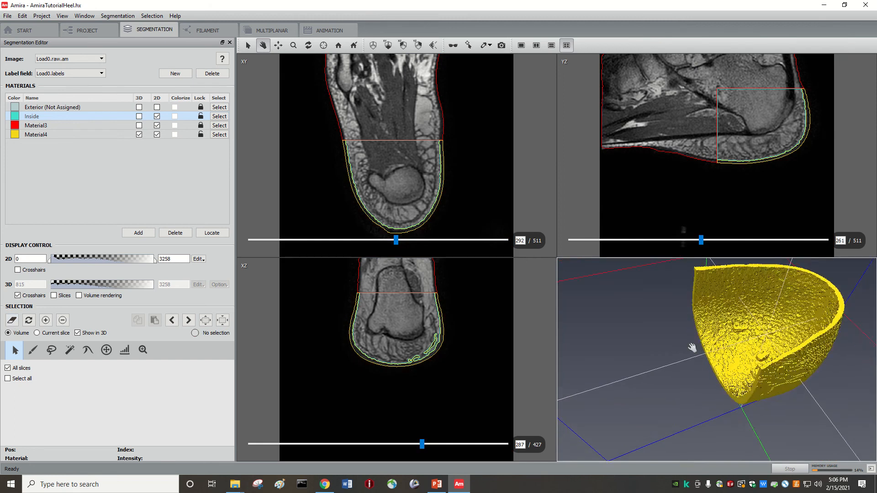
{"action": "left_click_drag", "start_coordinate": [693, 349], "coordinate": [770, 378]}
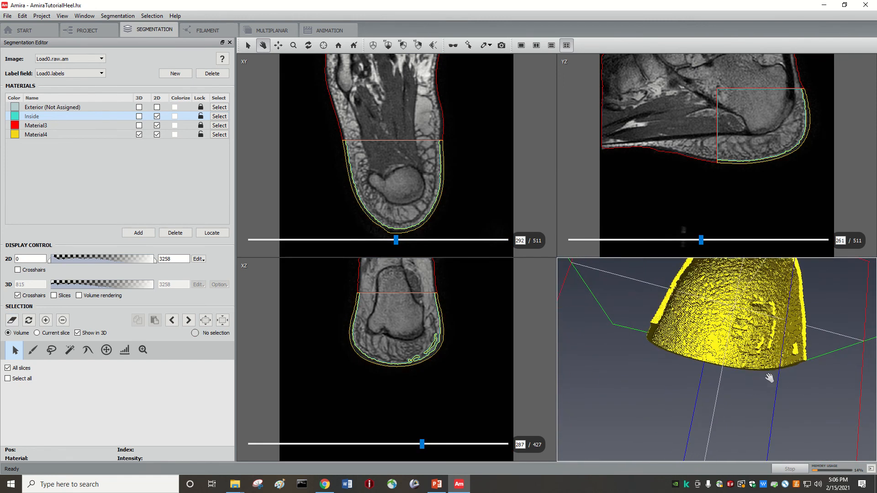
{"action": "left_click_drag", "start_coordinate": [761, 327], "coordinate": [648, 336]}
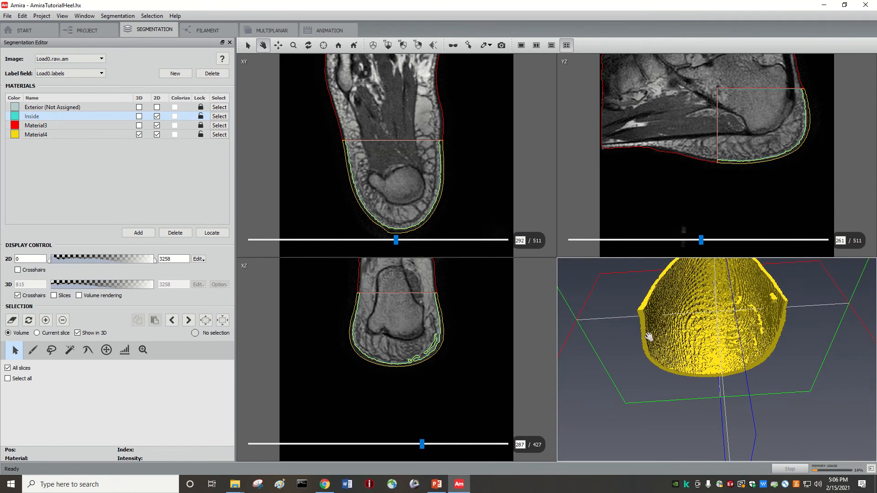
{"action": "left_click_drag", "start_coordinate": [640, 307], "coordinate": [705, 363]}
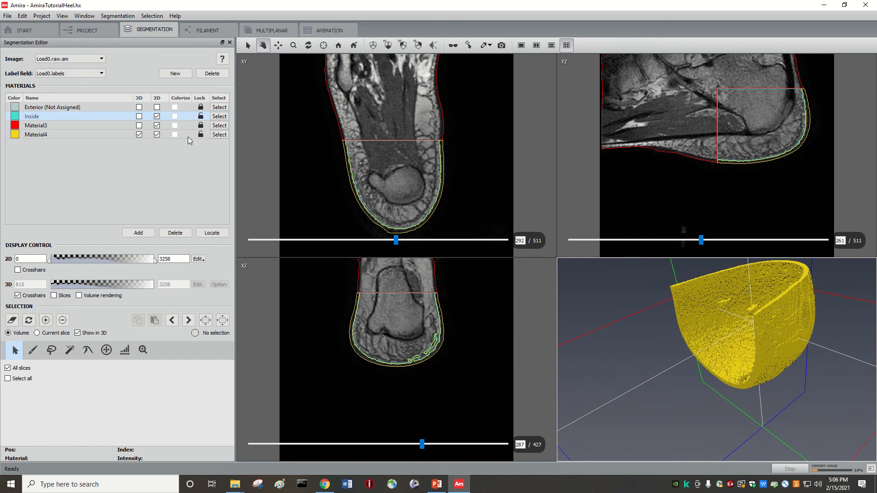
Step: Lock Material4 in the materials list and inspect the inner and outer faces of its shell in 3D
{"action": "left_click_drag", "start_coordinate": [702, 310], "coordinate": [802, 353]}
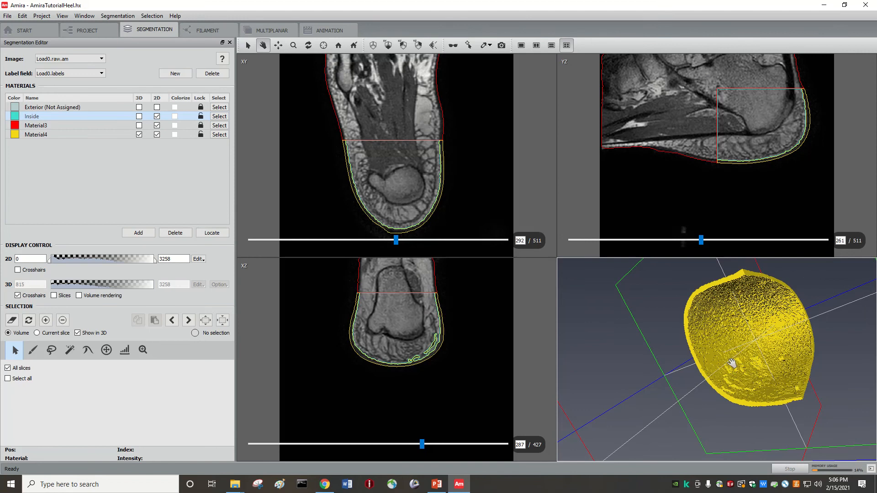
{"action": "left_click_drag", "start_coordinate": [744, 374], "coordinate": [681, 343]}
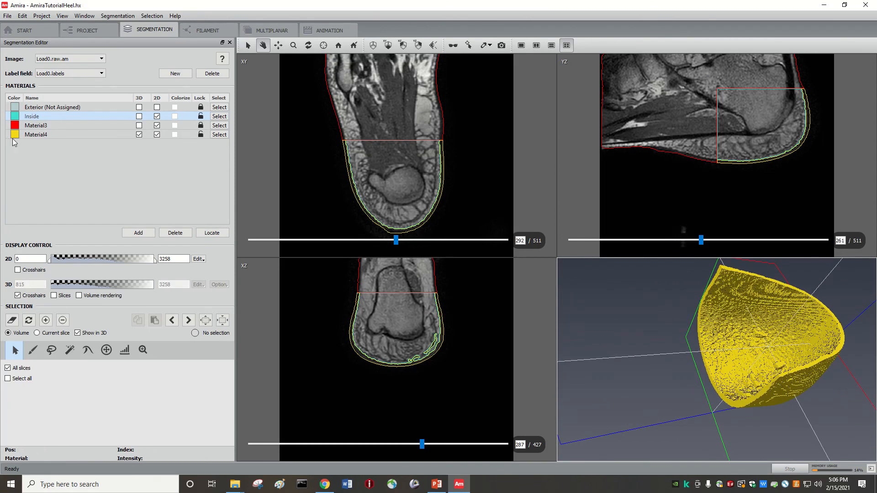
{"action": "left_click", "coordinate": [204, 136]}
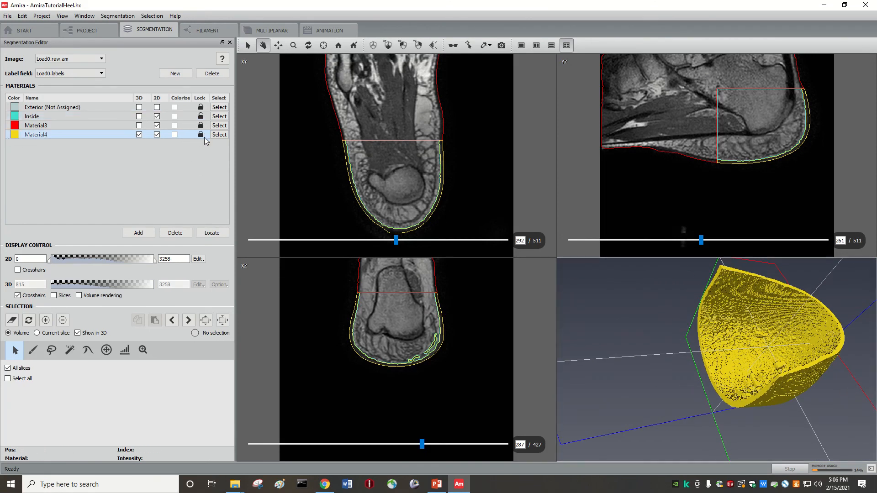
{"action": "left_click_drag", "start_coordinate": [784, 334], "coordinate": [629, 369]}
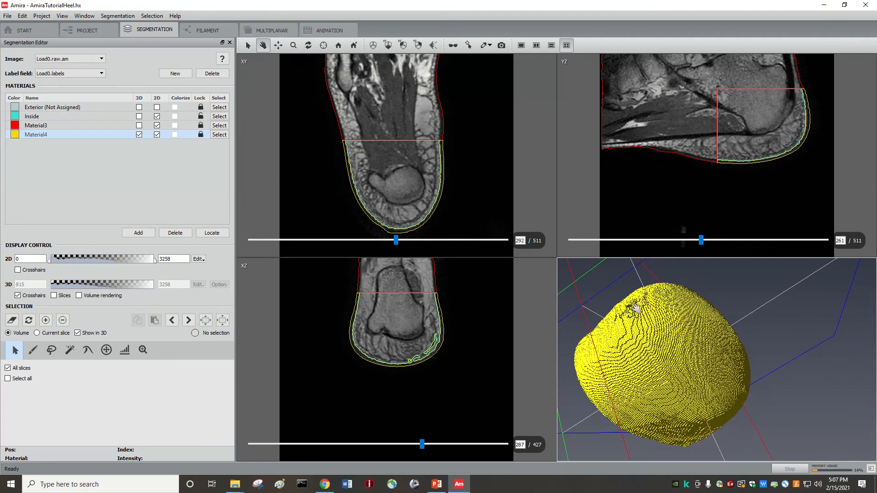
{"action": "left_click_drag", "start_coordinate": [635, 309], "coordinate": [533, 369]}
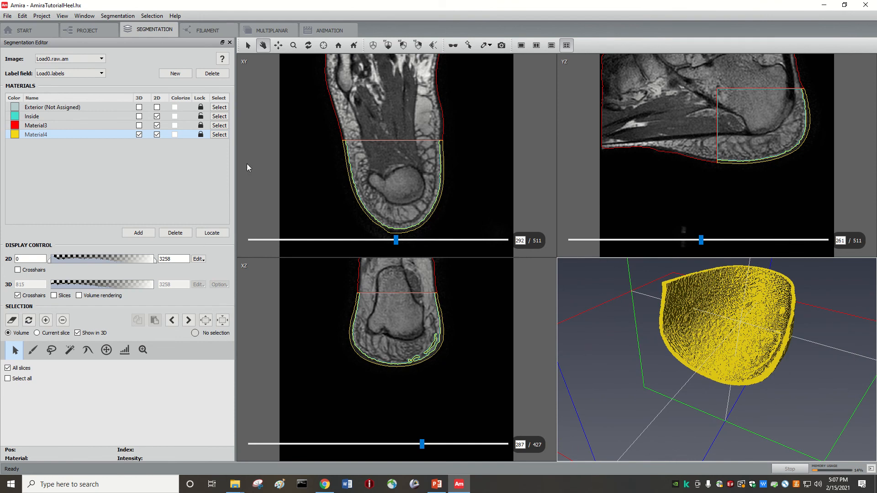
{"action": "mouse_move", "coordinate": [428, 5]}
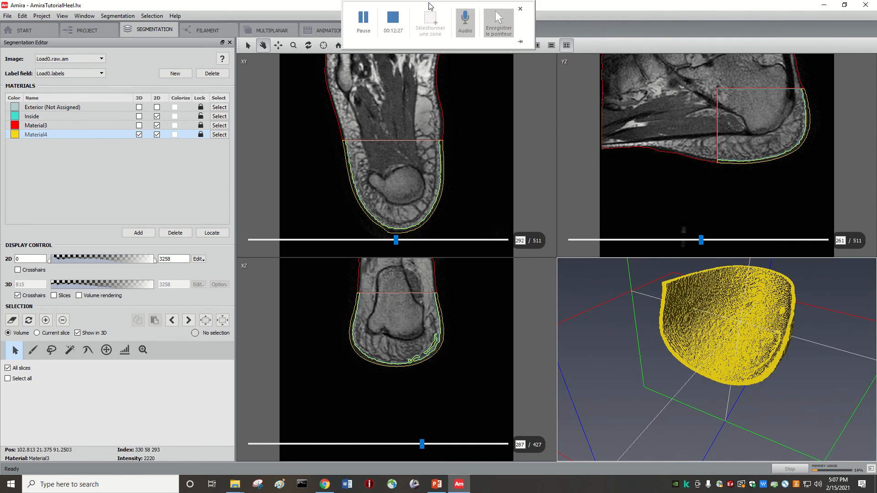